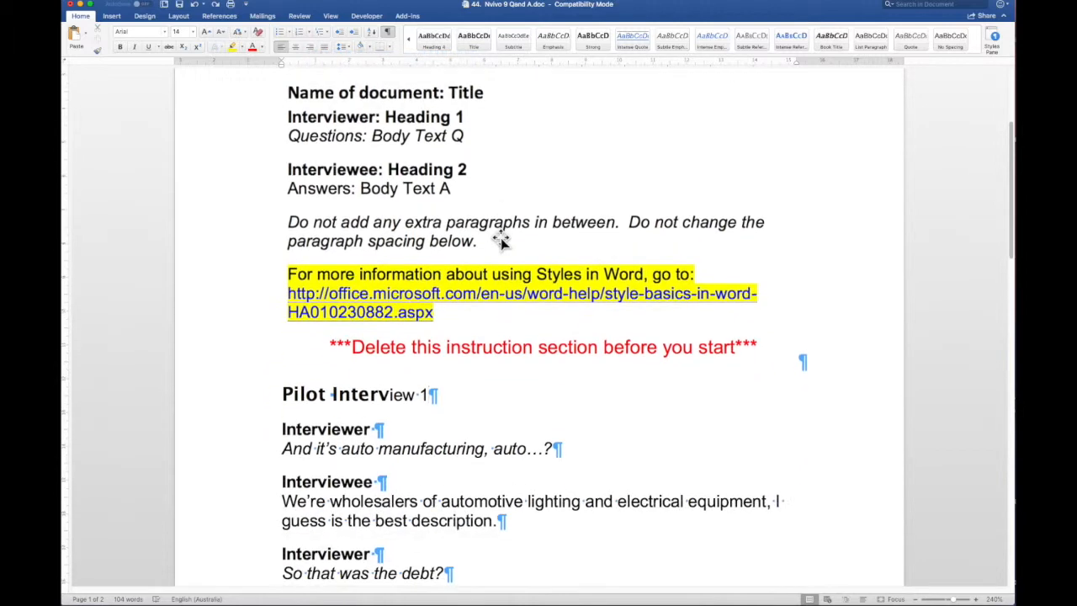
Open the Styles pane and turn on style guides that number each paragraph's style in the margin
{"action": "scroll", "coordinate": [501, 238], "scroll_direction": "up", "scroll_amount": 5}
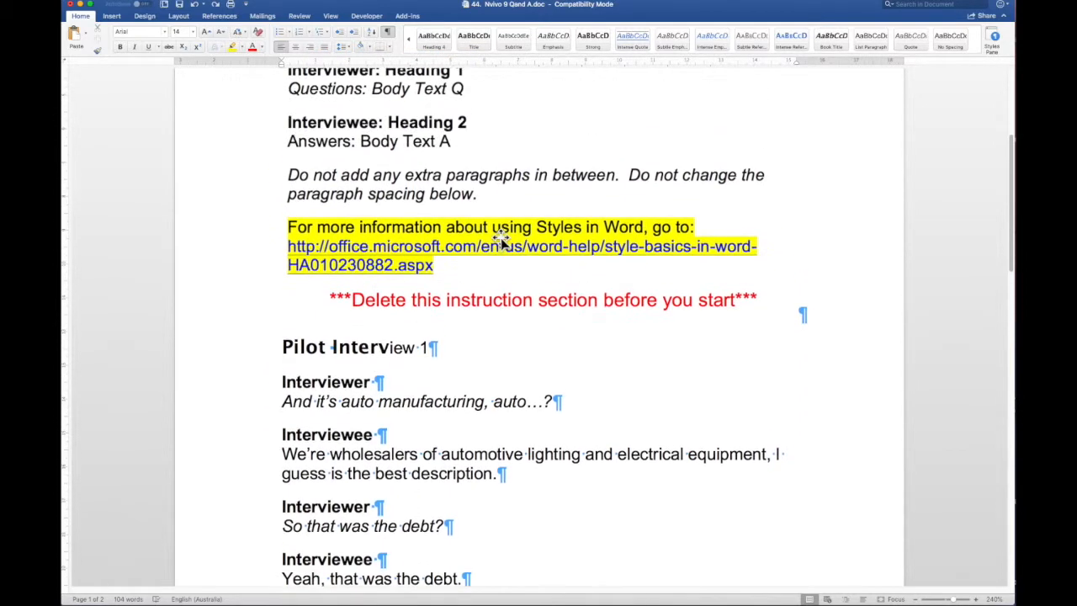
{"action": "scroll", "coordinate": [501, 239], "scroll_direction": "up", "scroll_amount": 1}
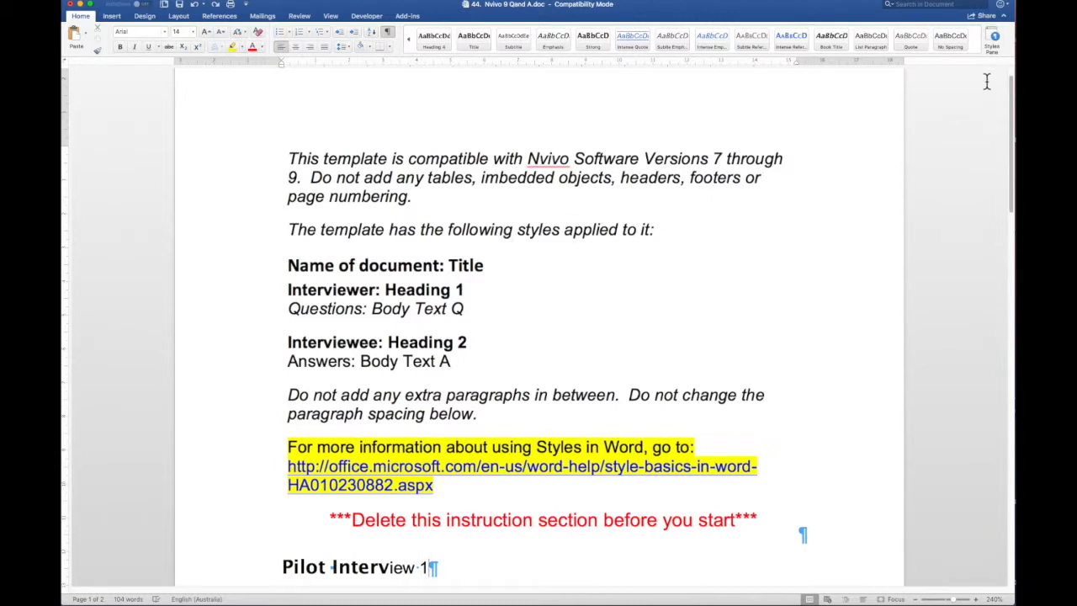
{"action": "left_click", "coordinate": [992, 34]}
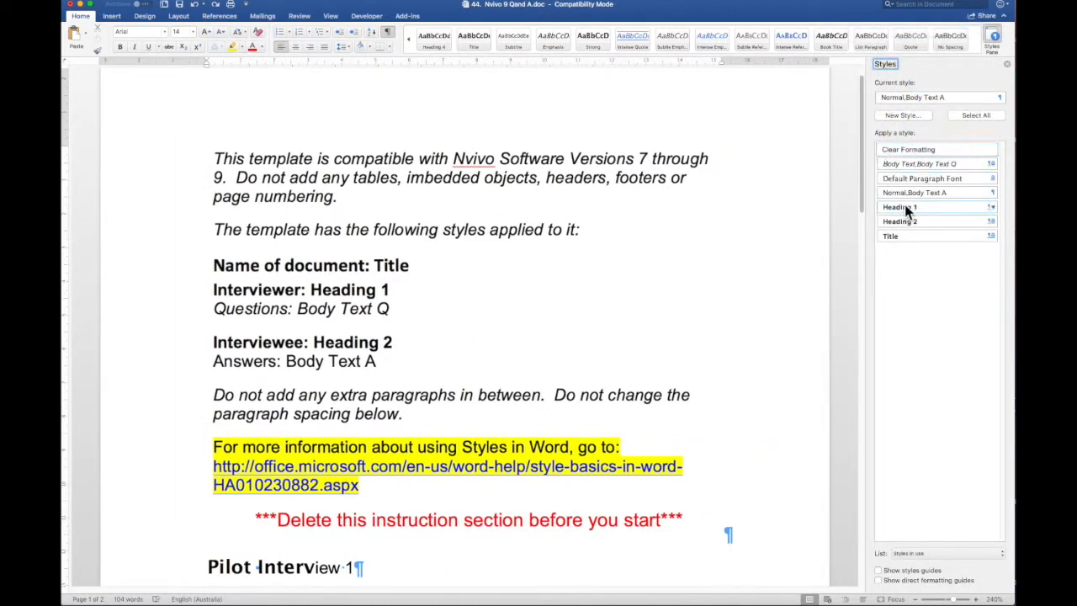
{"action": "left_click", "coordinate": [880, 571]}
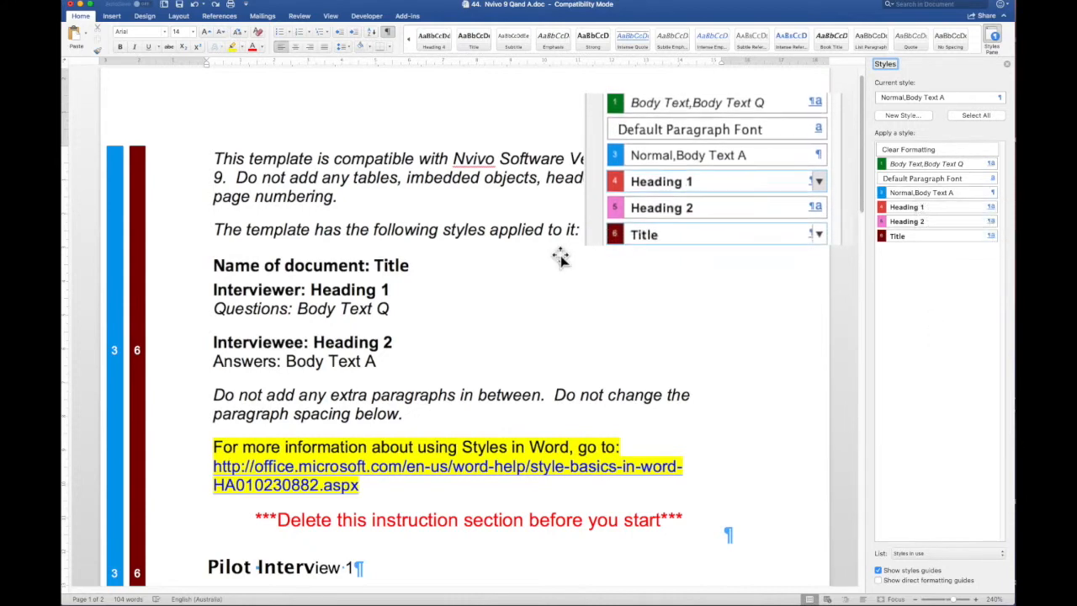
{"action": "scroll", "coordinate": [561, 259], "scroll_direction": "down", "scroll_amount": 3}
{"action": "scroll", "coordinate": [560, 258], "scroll_direction": "down", "scroll_amount": 5}
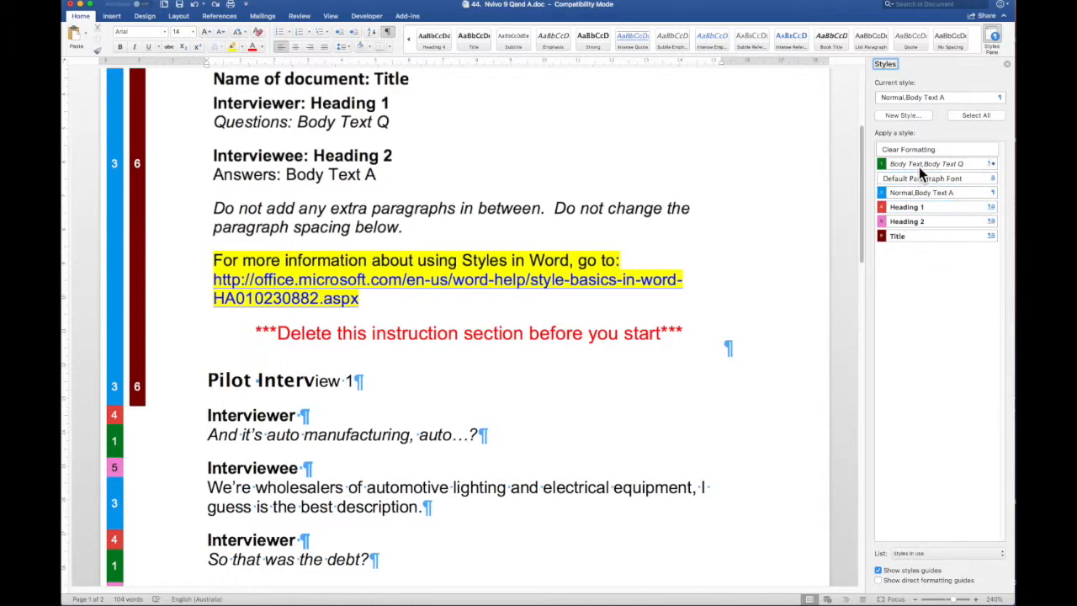
{"action": "left_click_drag", "start_coordinate": [919, 168], "coordinate": [896, 168]}
{"action": "scroll", "coordinate": [100, 436], "scroll_direction": "down", "scroll_amount": 6}
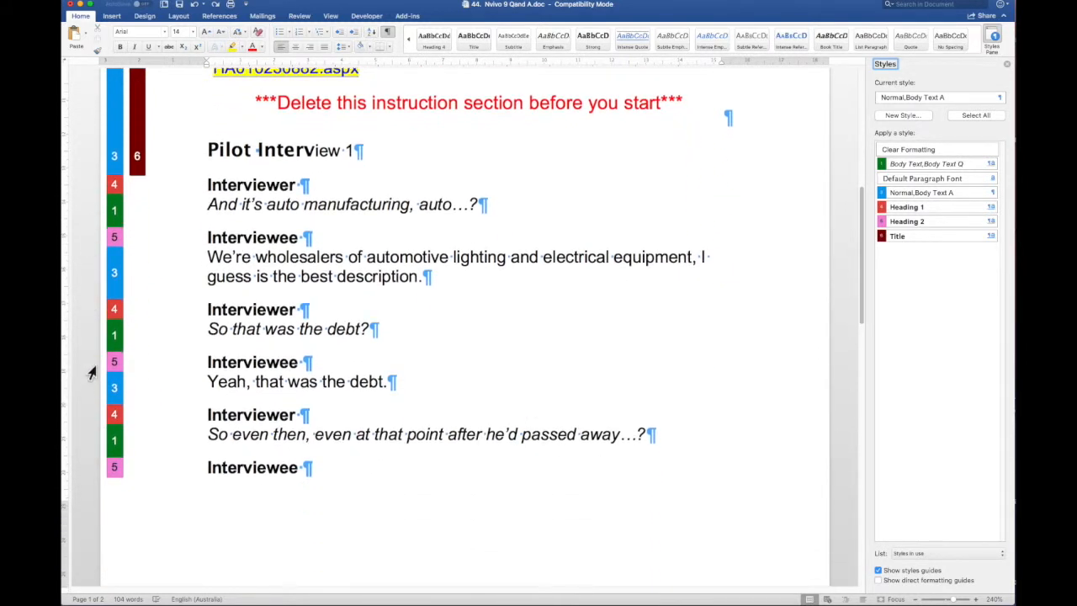
{"action": "scroll", "coordinate": [101, 505], "scroll_direction": "down", "scroll_amount": 6}
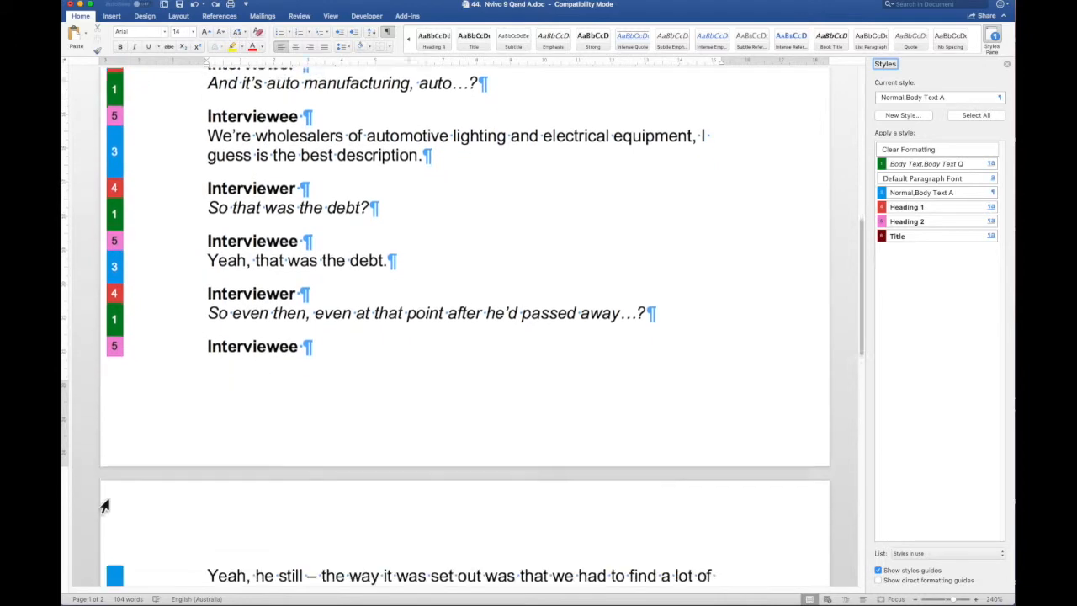
{"action": "scroll", "coordinate": [104, 505], "scroll_direction": "down", "scroll_amount": 3}
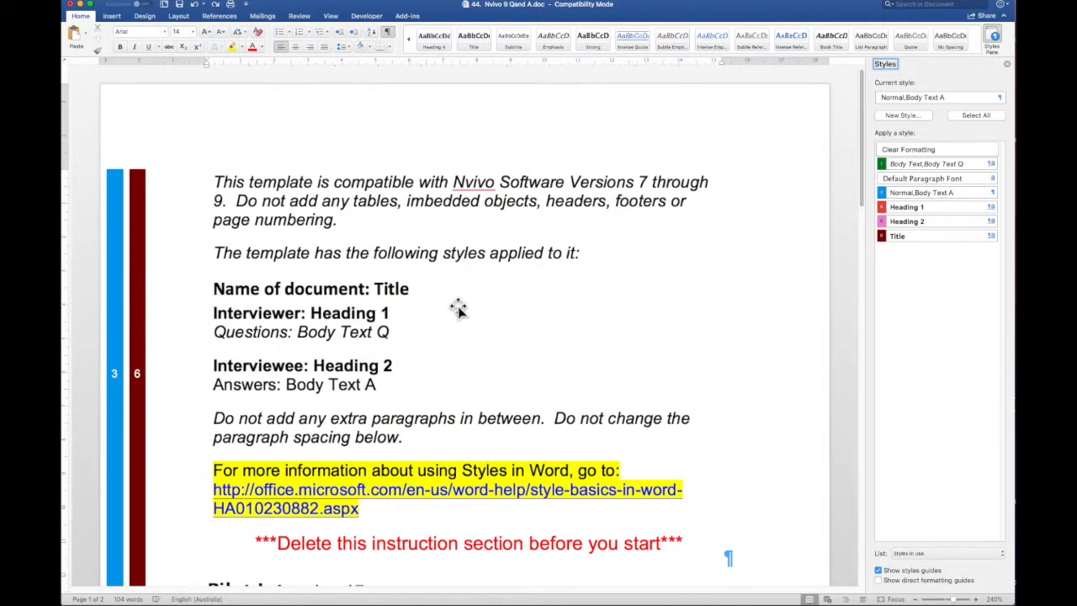
{"action": "scroll", "coordinate": [458, 308], "scroll_direction": "down", "scroll_amount": 1}
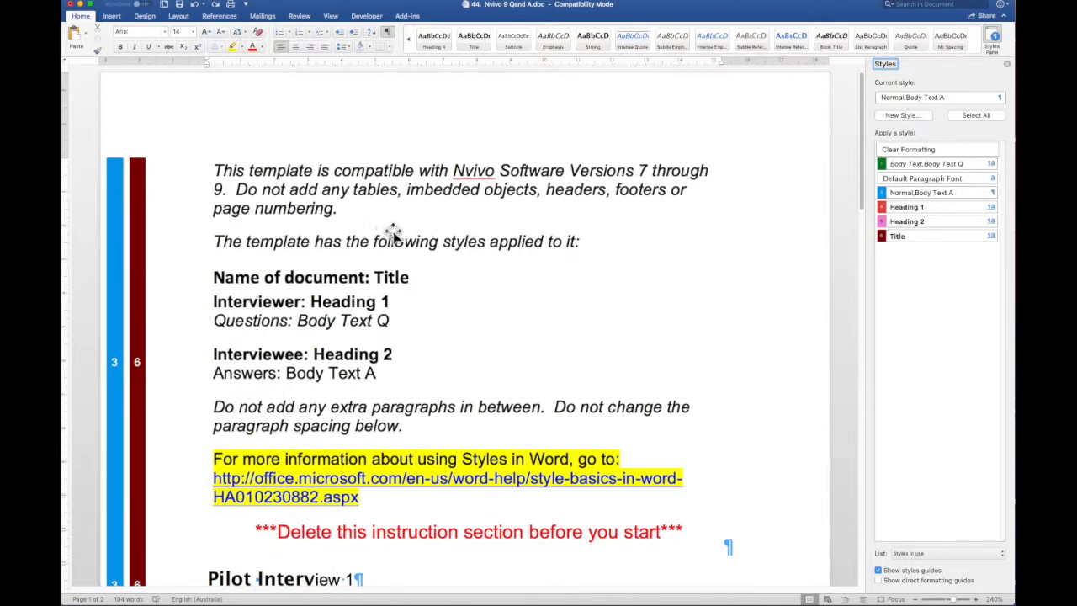
{"action": "scroll", "coordinate": [434, 265], "scroll_direction": "down", "scroll_amount": 1}
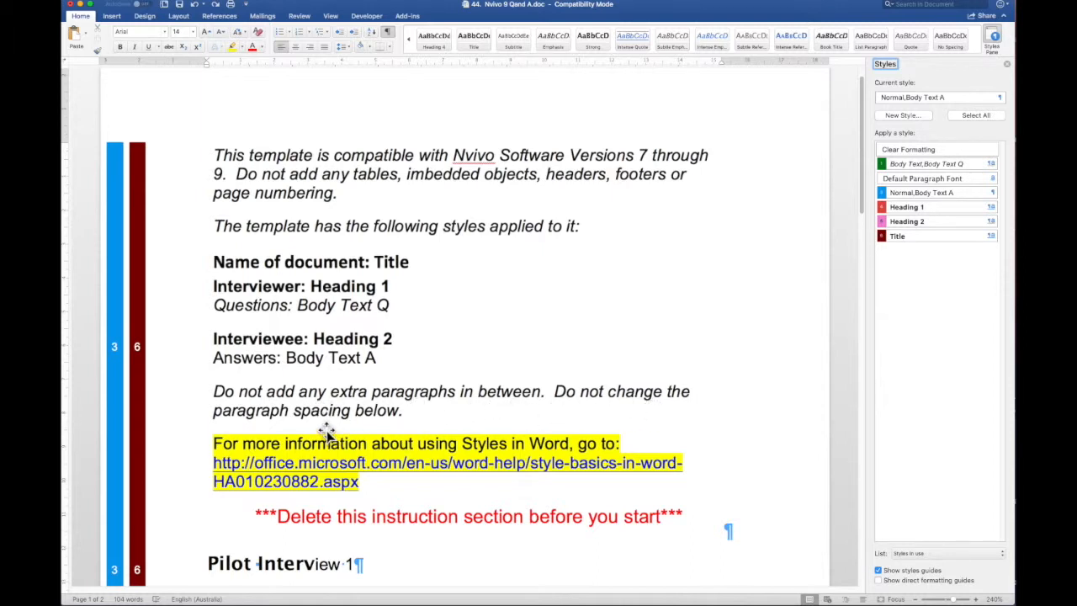
{"action": "scroll", "coordinate": [441, 420], "scroll_direction": "down", "scroll_amount": 2}
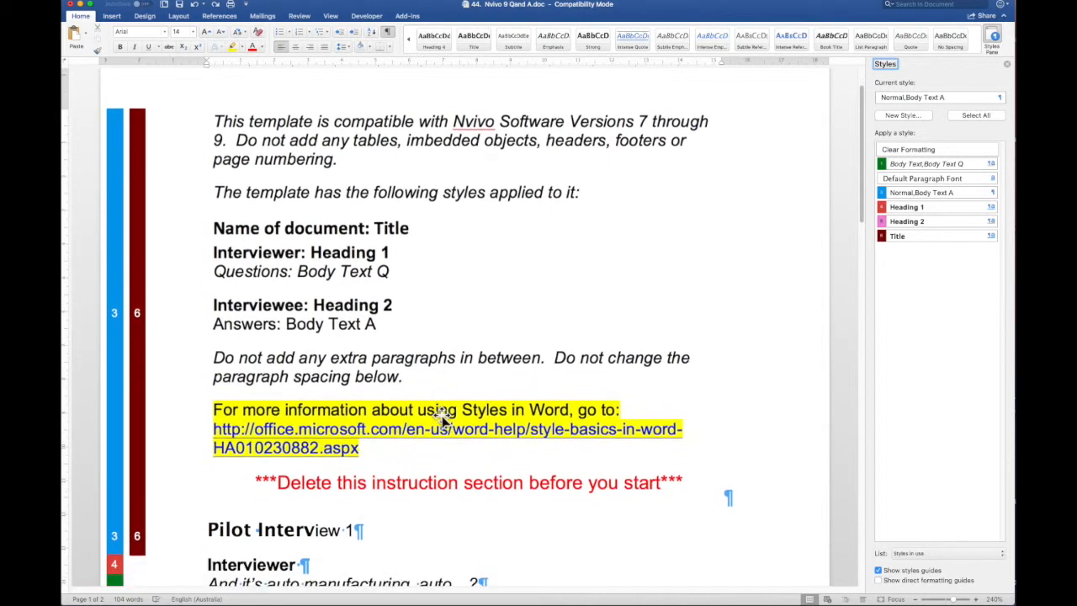
{"action": "scroll", "coordinate": [441, 420], "scroll_direction": "down", "scroll_amount": 4}
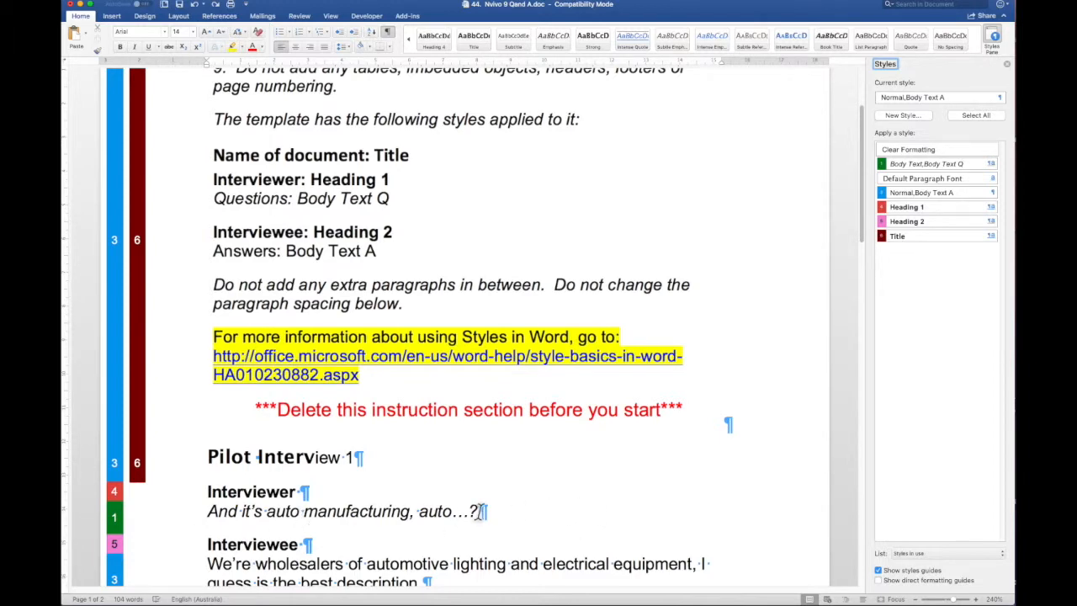
{"action": "scroll", "coordinate": [295, 518], "scroll_direction": "down", "scroll_amount": 7}
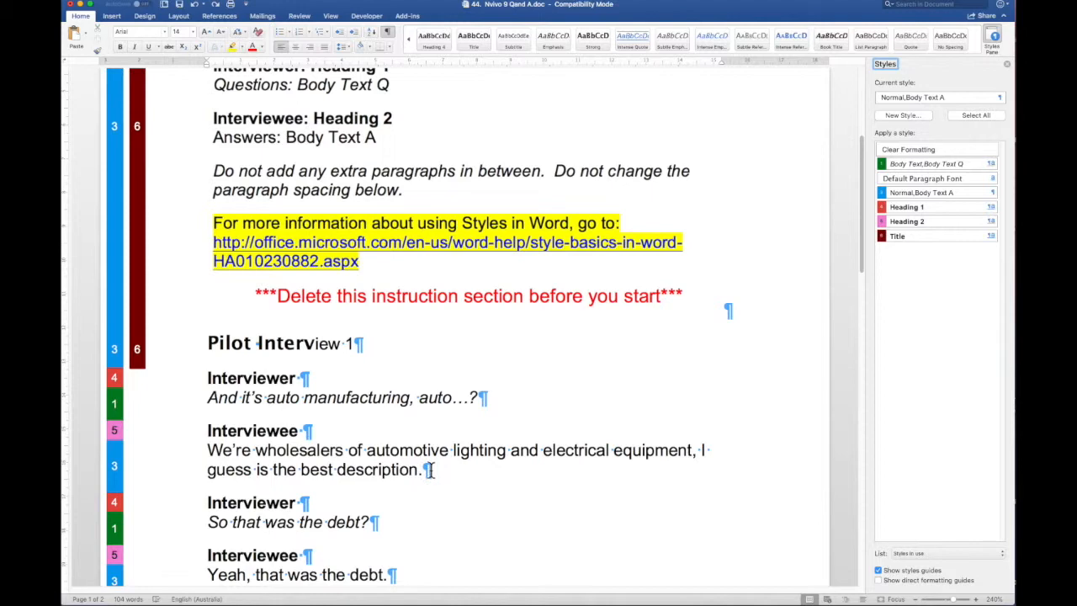
{"action": "scroll", "coordinate": [362, 387], "scroll_direction": "up", "scroll_amount": 8}
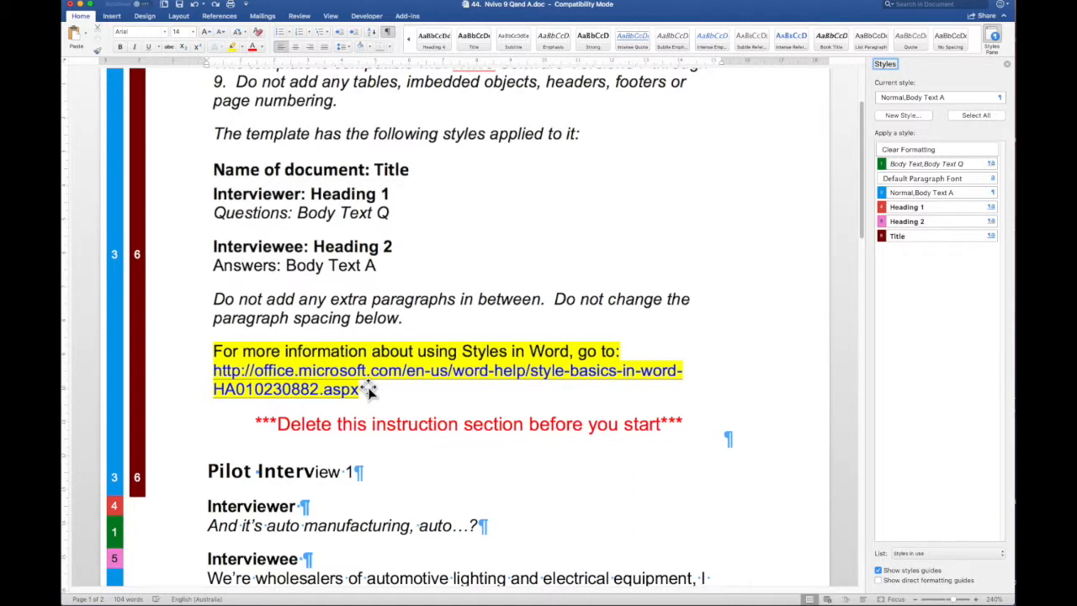
Look through the transcript, then select the instruction block at the top of the template
{"action": "scroll", "coordinate": [368, 389], "scroll_direction": "down", "scroll_amount": 5}
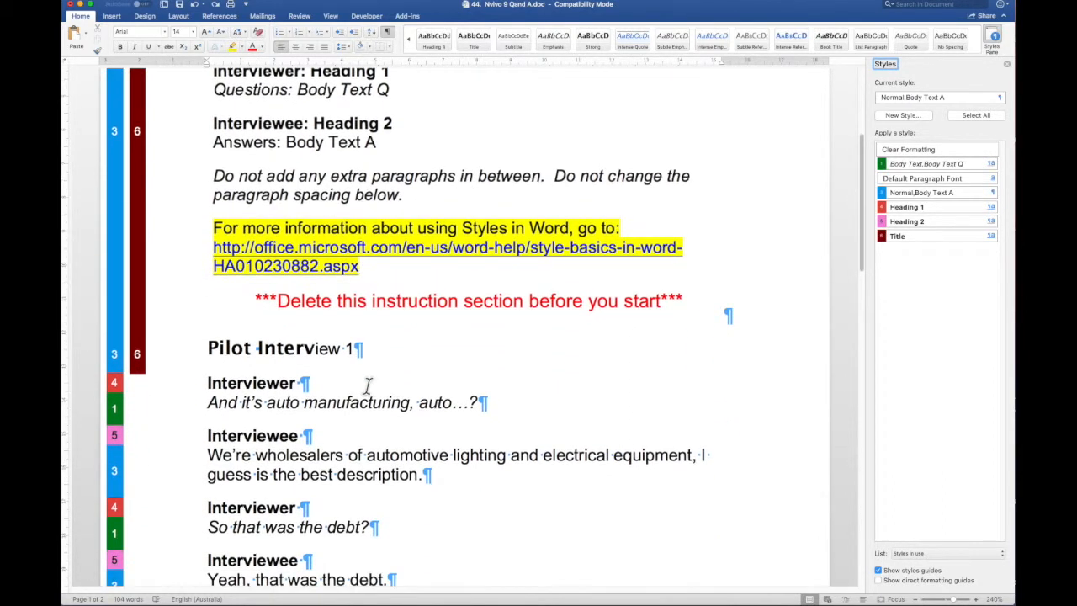
{"action": "scroll", "coordinate": [368, 386], "scroll_direction": "down", "scroll_amount": 3}
{"action": "scroll", "coordinate": [368, 386], "scroll_direction": "down", "scroll_amount": 3}
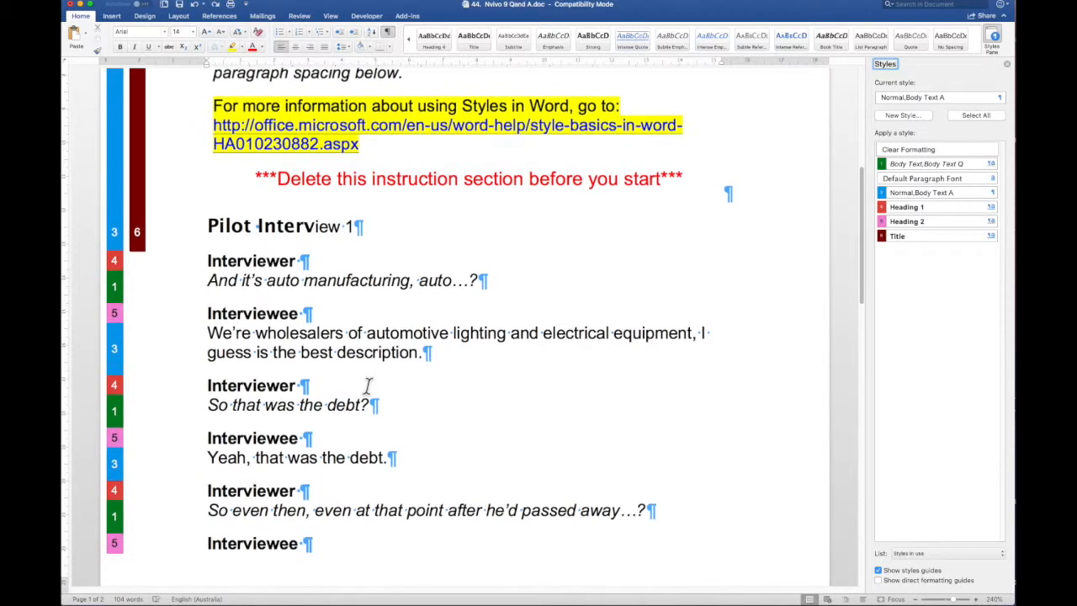
{"action": "scroll", "coordinate": [368, 386], "scroll_direction": "up", "scroll_amount": 1}
{"action": "scroll", "coordinate": [367, 385], "scroll_direction": "up", "scroll_amount": 3}
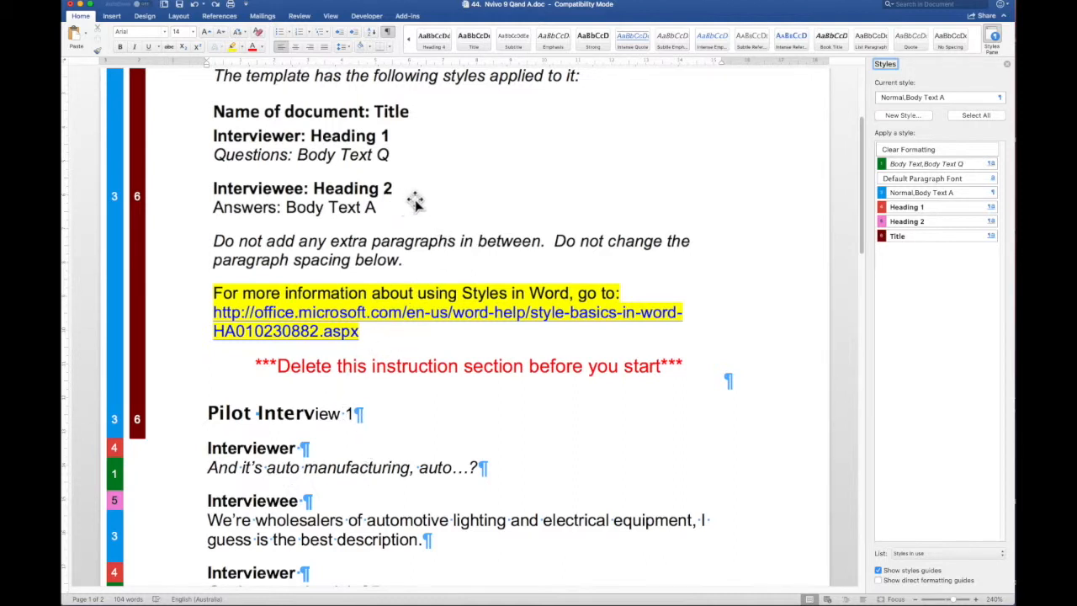
{"action": "left_click", "coordinate": [457, 216]}
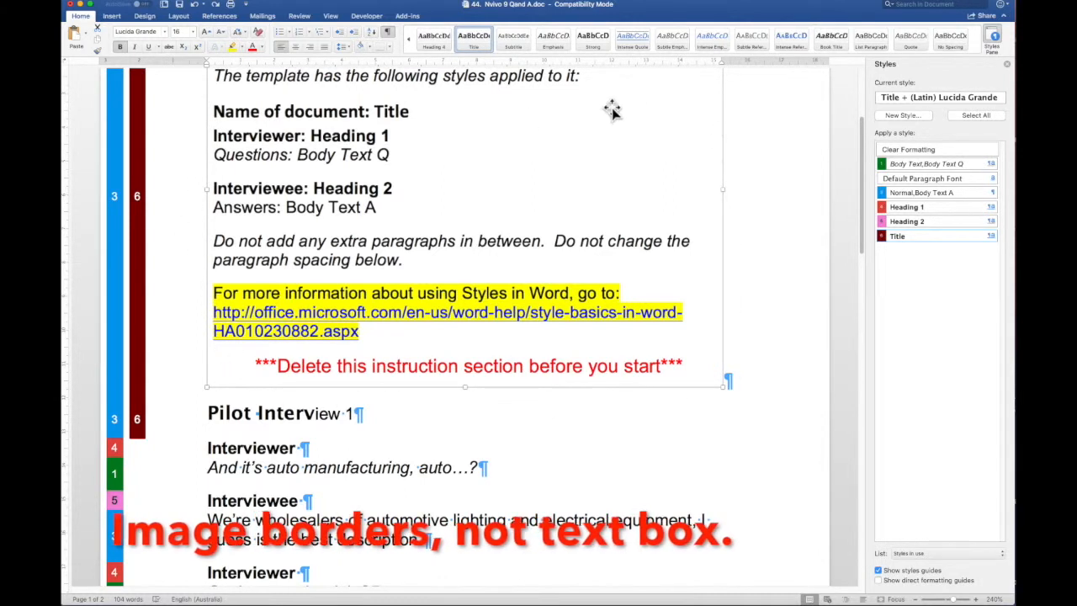
Delete the instruction block and the empty paragraph above the Pilot Interview 1 title
{"action": "scroll", "coordinate": [548, 182], "scroll_direction": "up", "scroll_amount": 1}
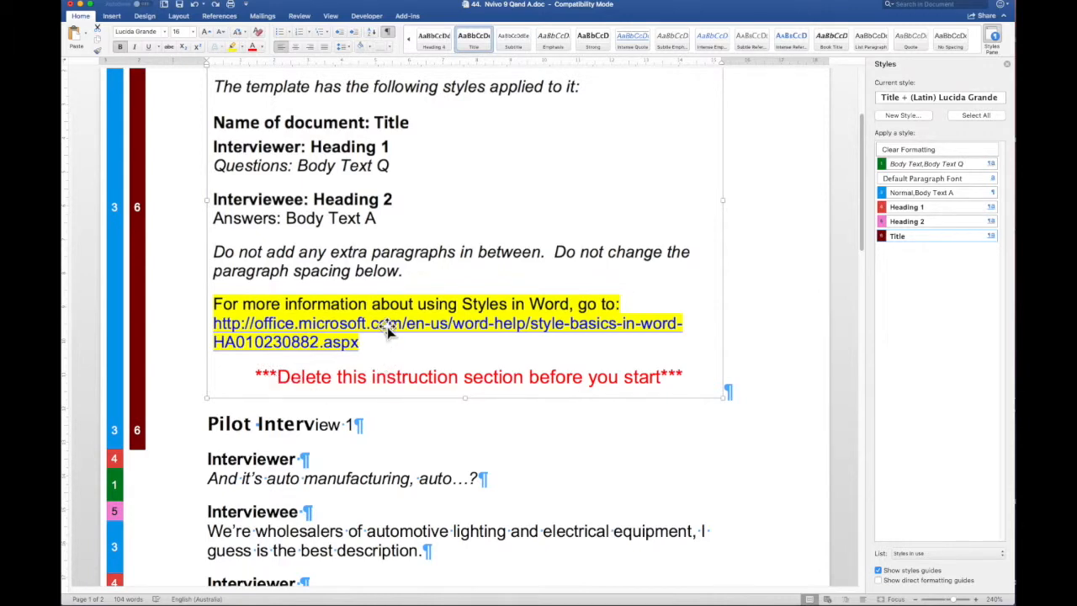
{"action": "key", "text": "Delete"}
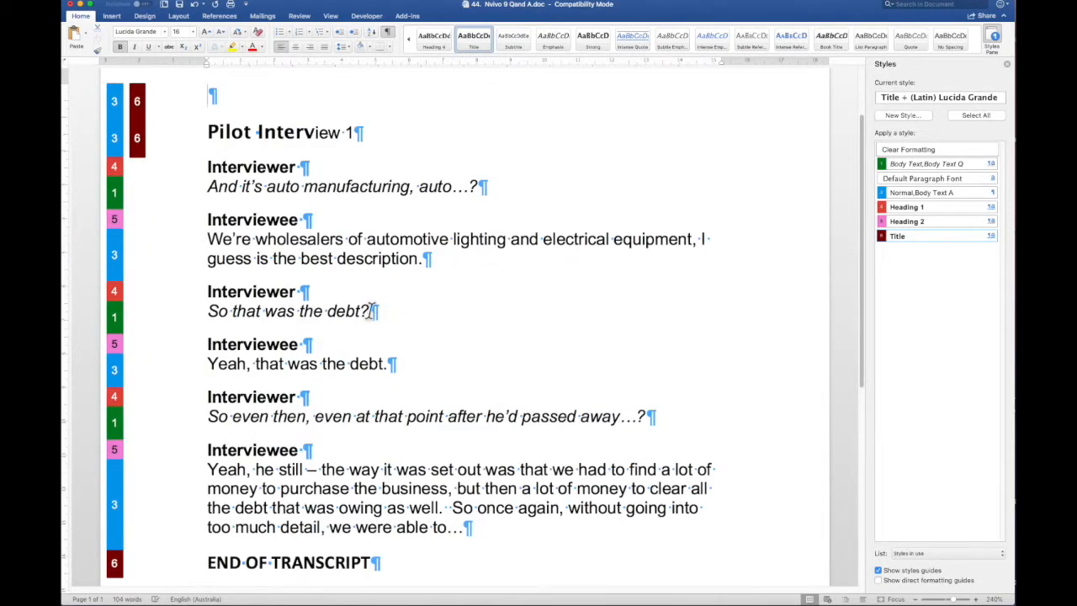
{"action": "left_click", "coordinate": [212, 100]}
{"action": "key", "text": "Delete"}
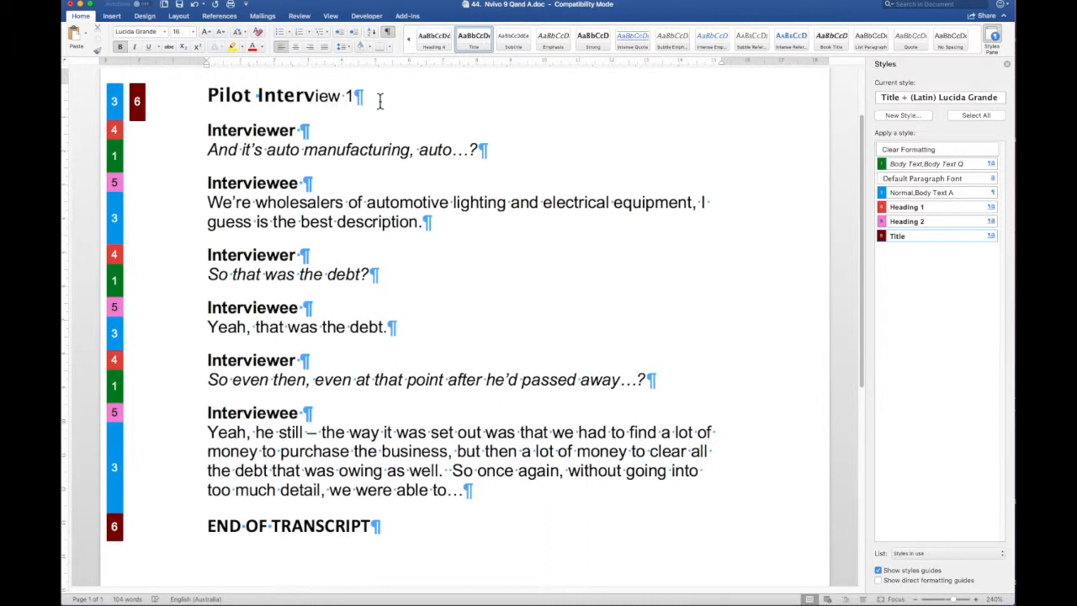
Apply the Title style to Pilot Interview 1 and select the whole line to check it
{"action": "left_click", "coordinate": [897, 239]}
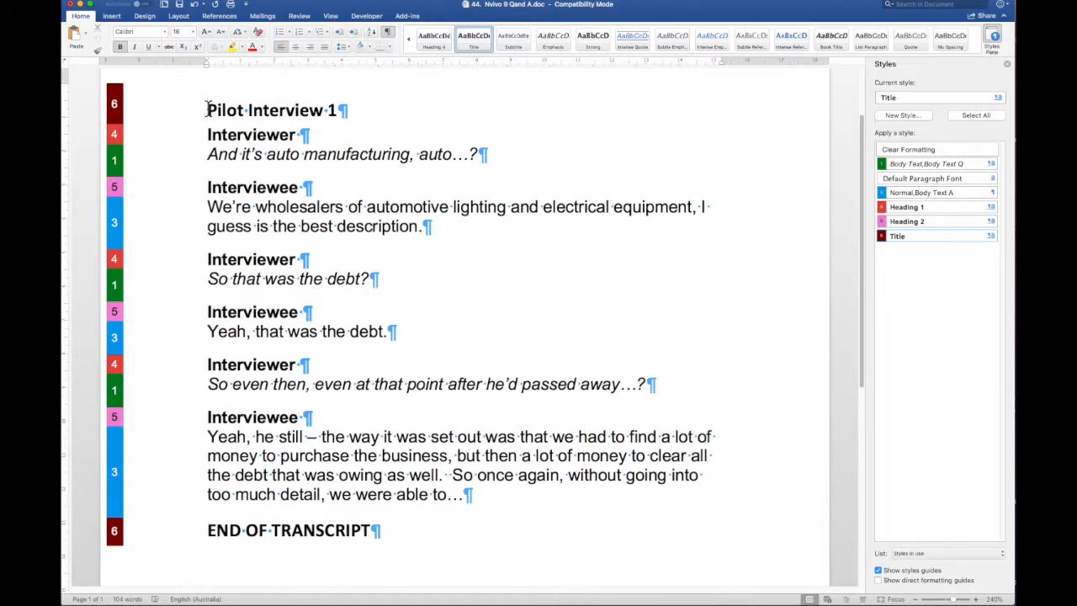
{"action": "left_click_drag", "start_coordinate": [226, 112], "coordinate": [339, 115]}
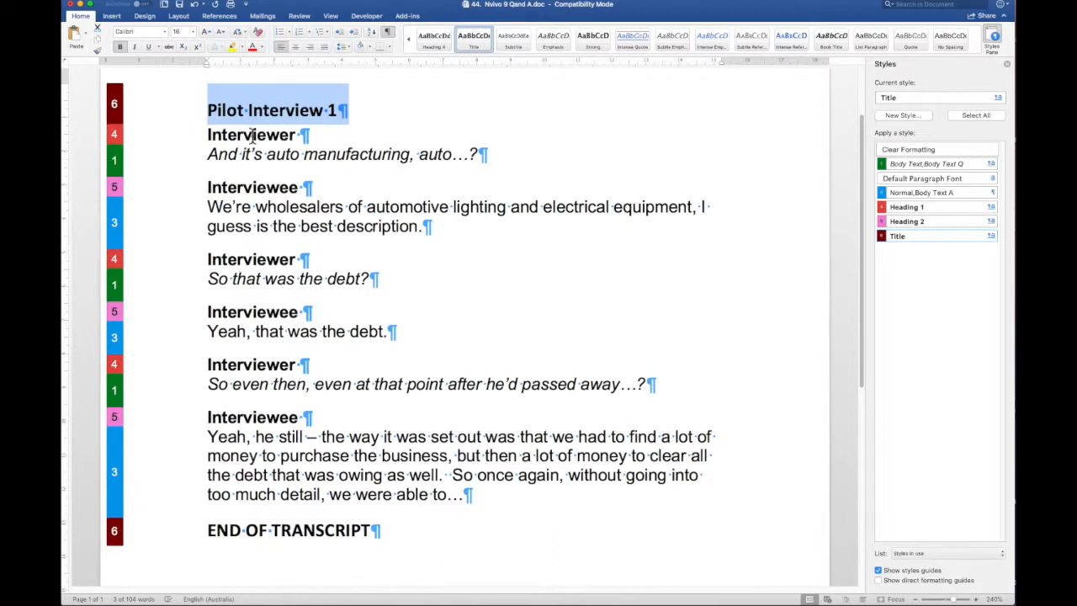
{"action": "left_click", "coordinate": [204, 137]}
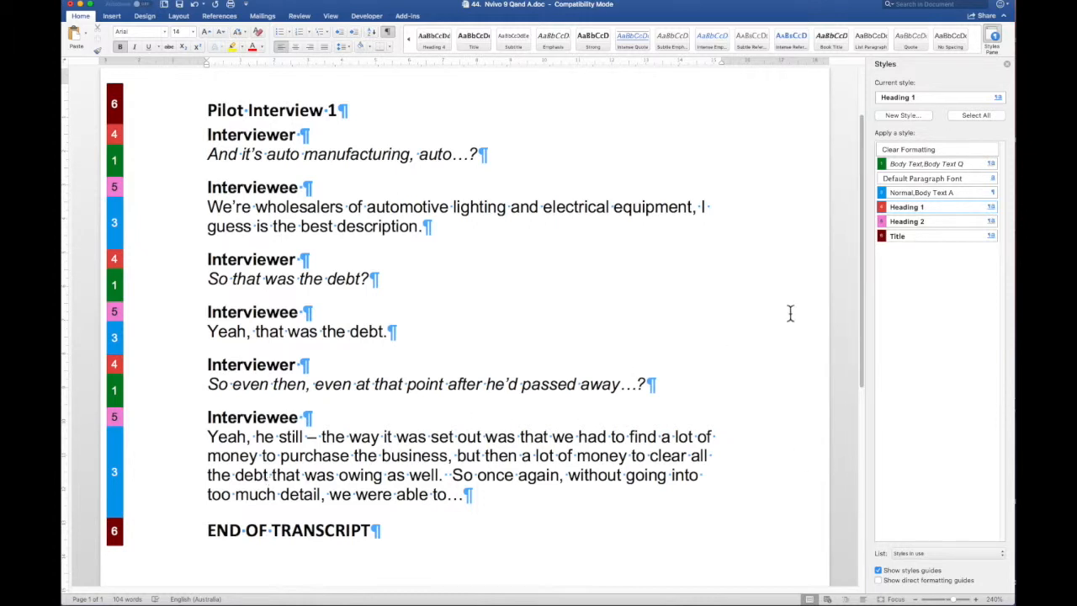
{"action": "scroll", "coordinate": [791, 312], "scroll_direction": "up", "scroll_amount": 2}
{"action": "scroll", "coordinate": [791, 312], "scroll_direction": "down", "scroll_amount": 2}
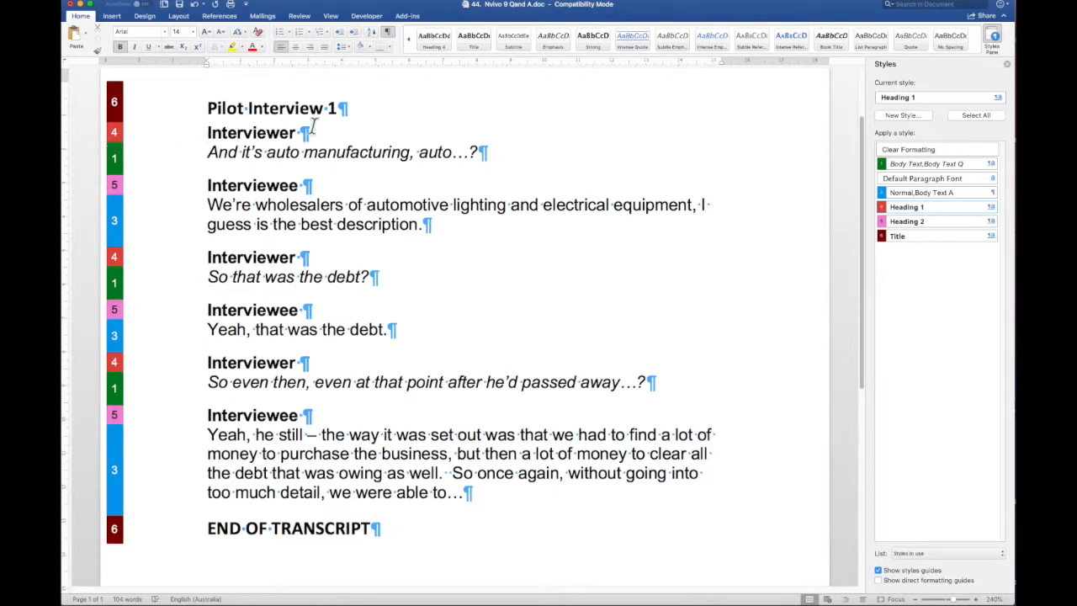
{"action": "mouse_move", "coordinate": [997, 209]}
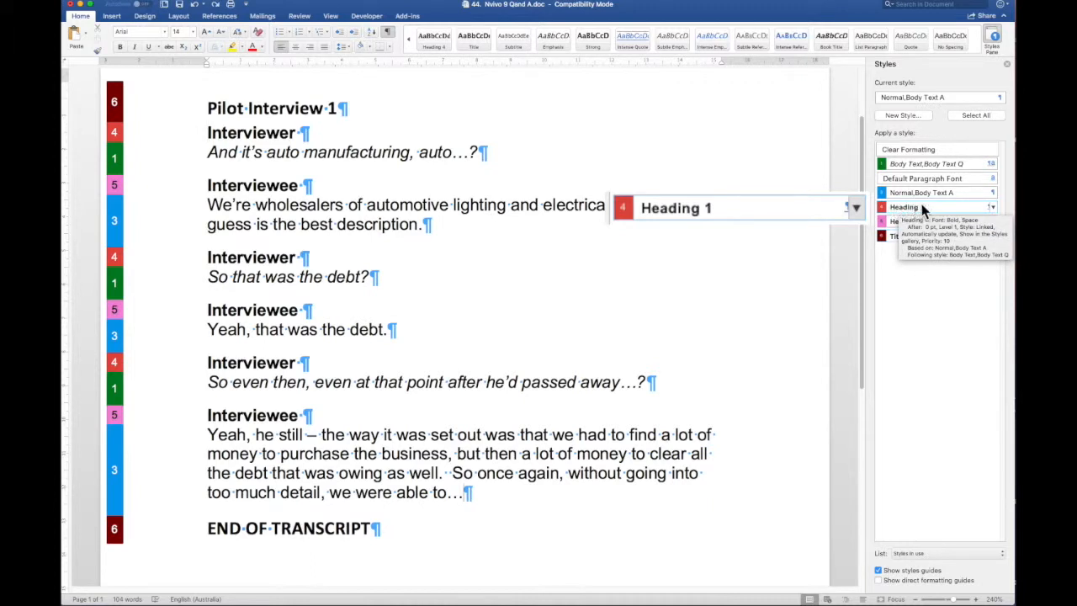
Modify the Heading 1 style so Body Text is its following-paragraph style
{"action": "left_click", "coordinate": [993, 207]}
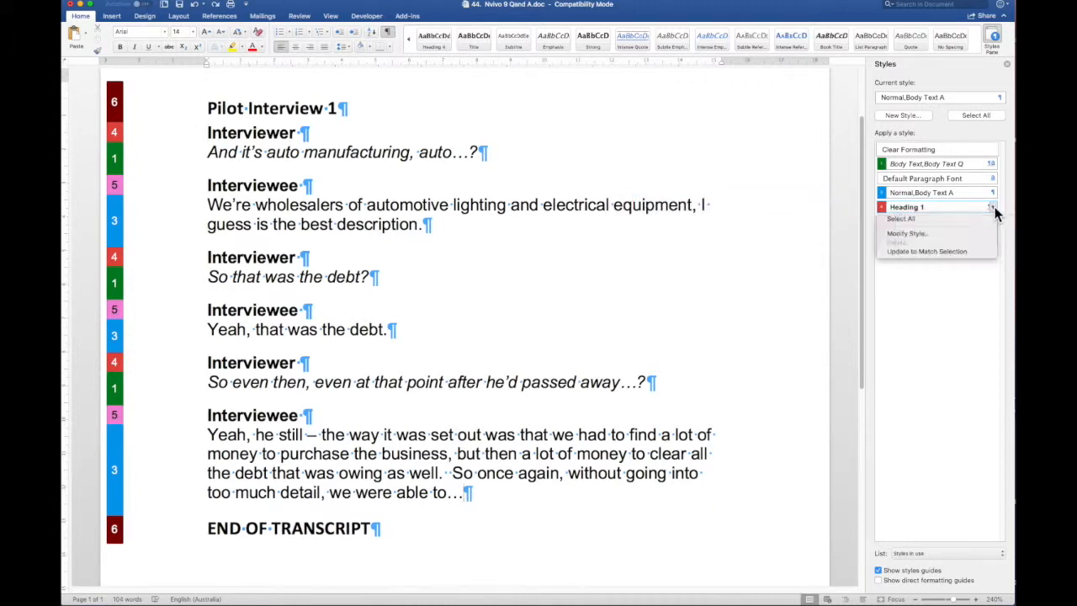
{"action": "left_click", "coordinate": [926, 236]}
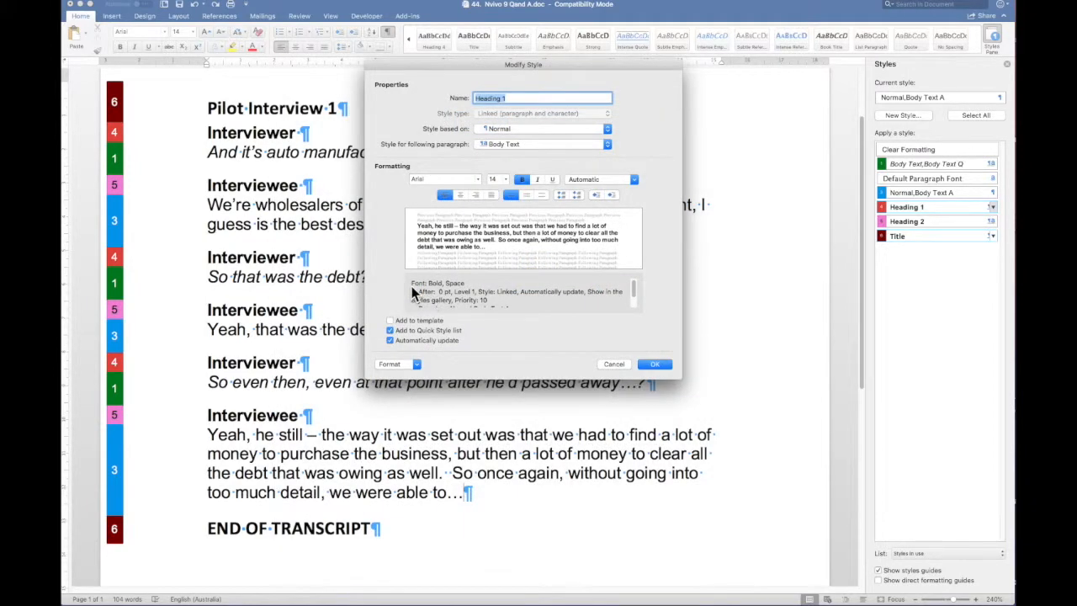
{"action": "scroll", "coordinate": [412, 292], "scroll_direction": "down", "scroll_amount": 2}
{"action": "scroll", "coordinate": [546, 295], "scroll_direction": "up", "scroll_amount": 2}
{"action": "left_click", "coordinate": [607, 145]}
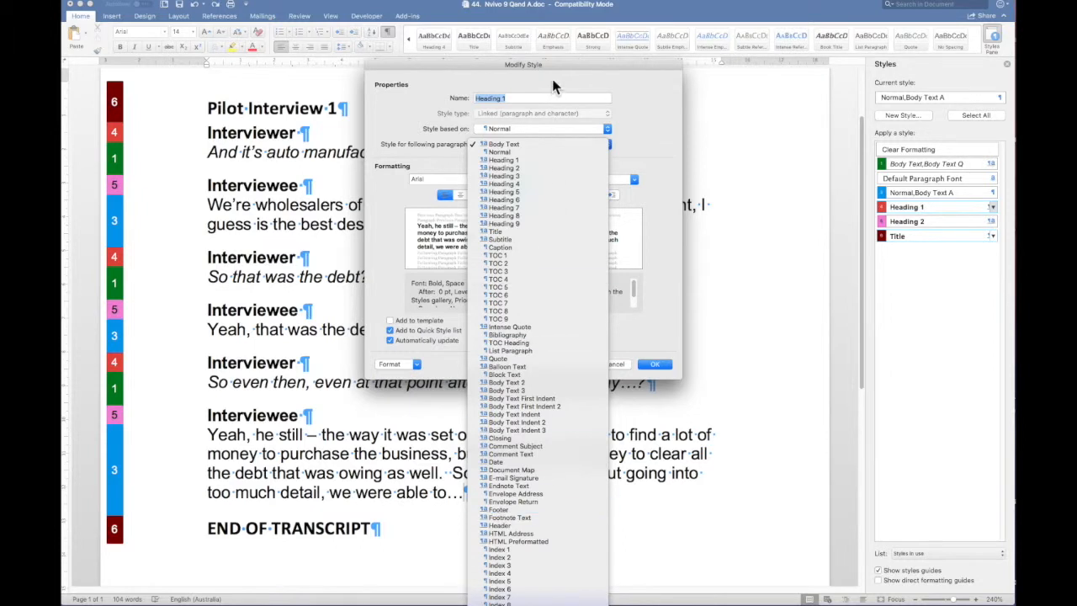
{"action": "left_click", "coordinate": [502, 143]}
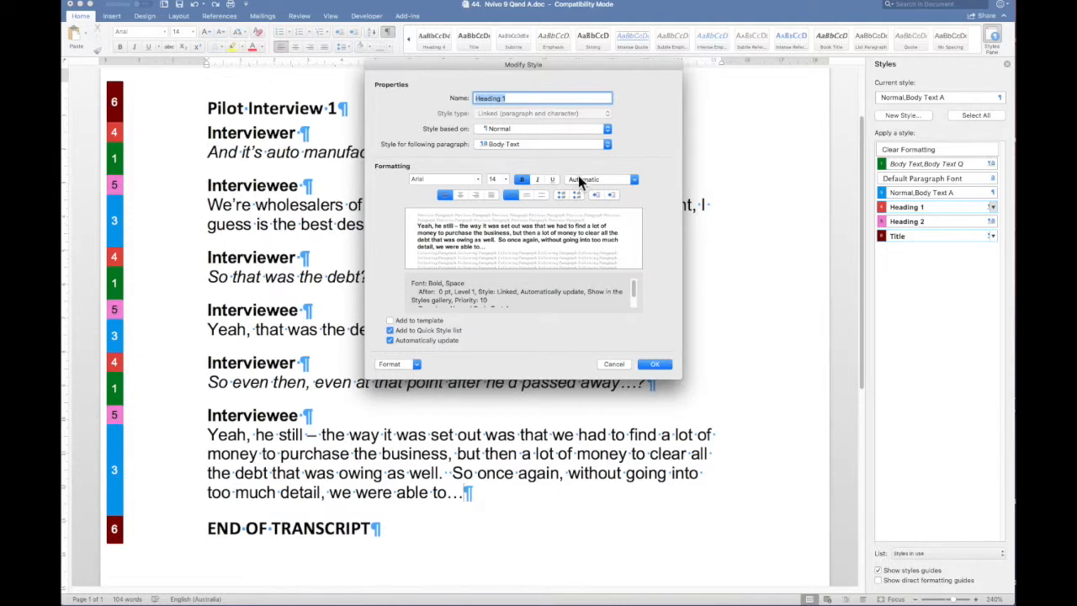
{"action": "left_click", "coordinate": [655, 364]}
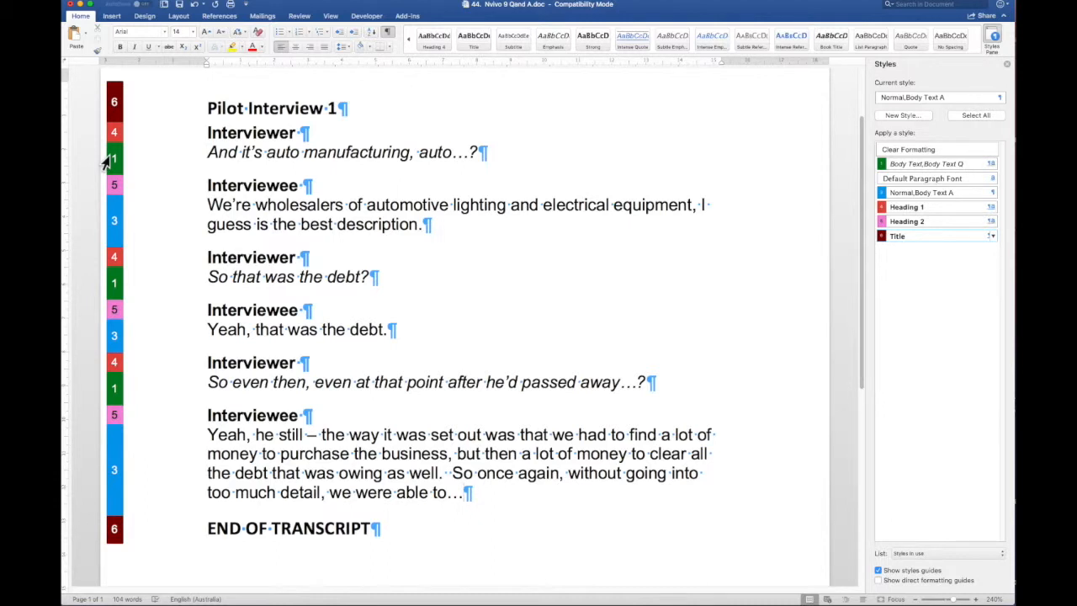
Modify the Body Text Q style so Heading 2 follows it and save the change
{"action": "left_click", "coordinate": [993, 165]}
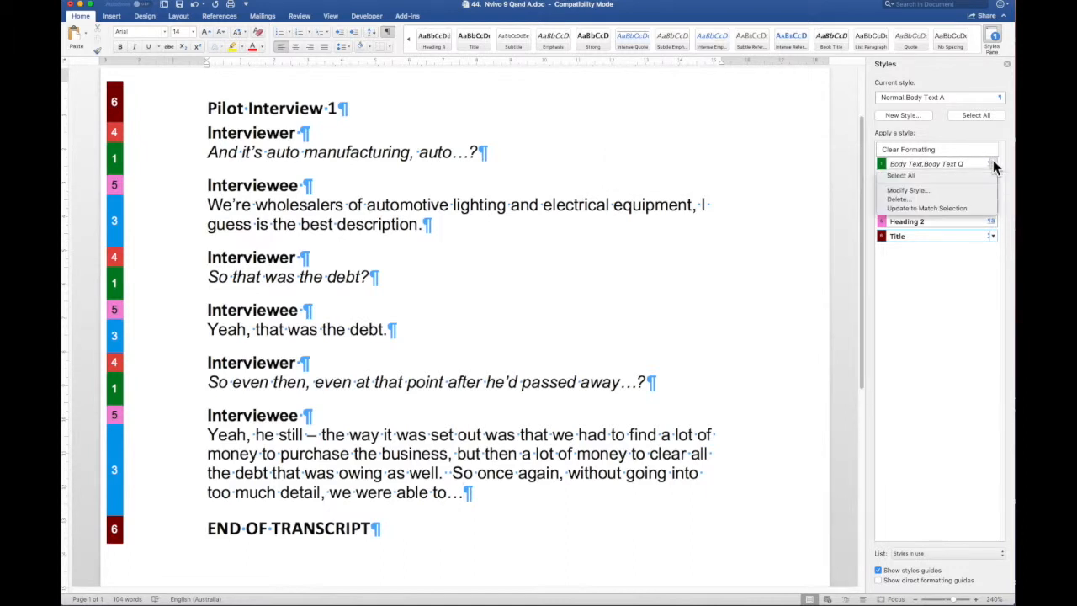
{"action": "left_click", "coordinate": [908, 191]}
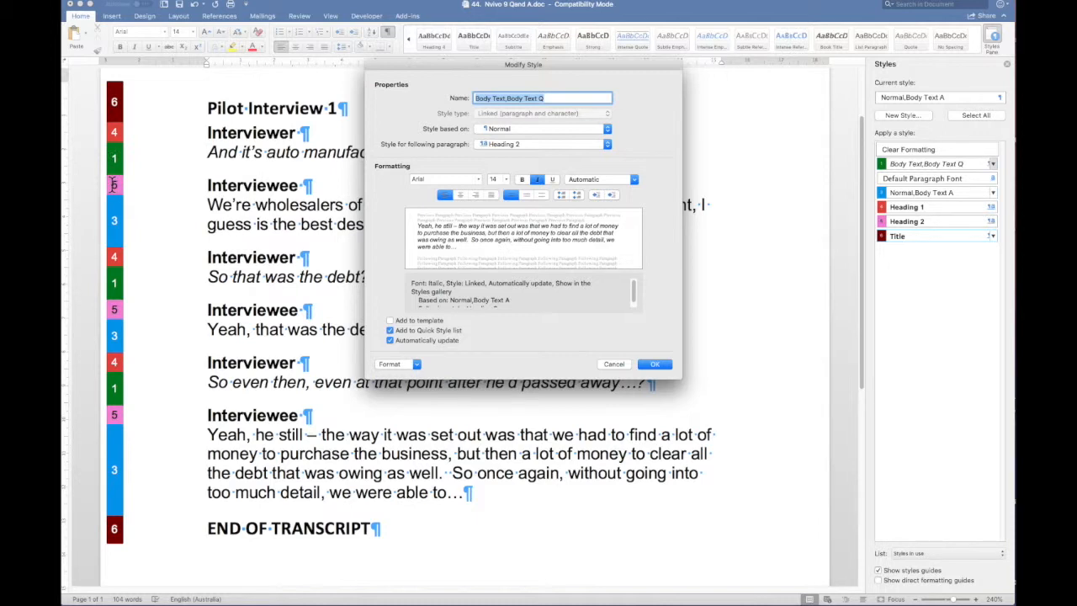
{"action": "left_click", "coordinate": [656, 367]}
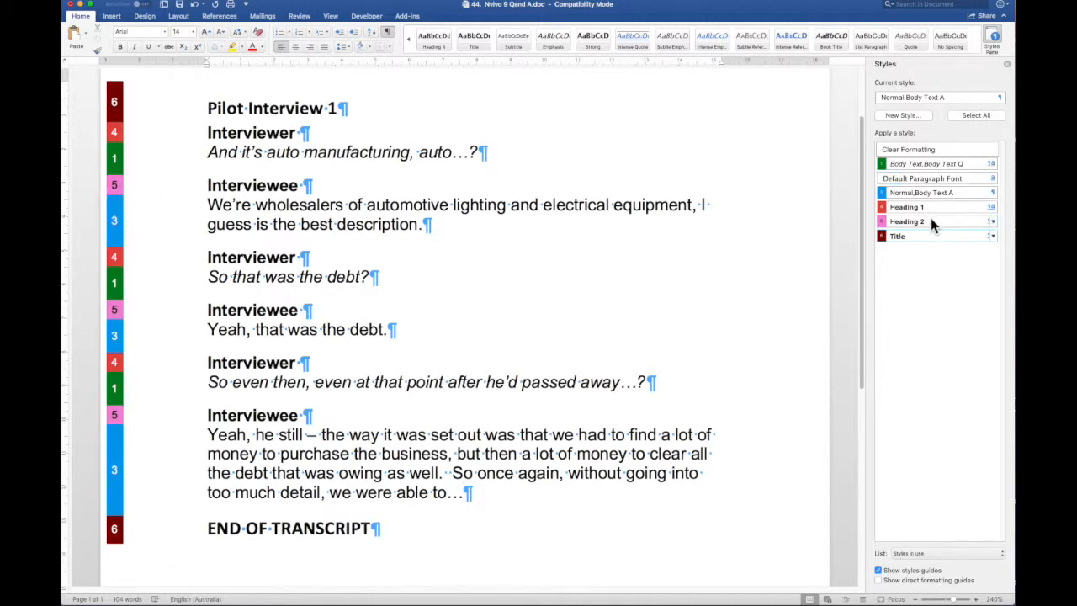
Modify the Heading 2 style so Normal is its following-paragraph style
{"action": "left_click", "coordinate": [994, 221]}
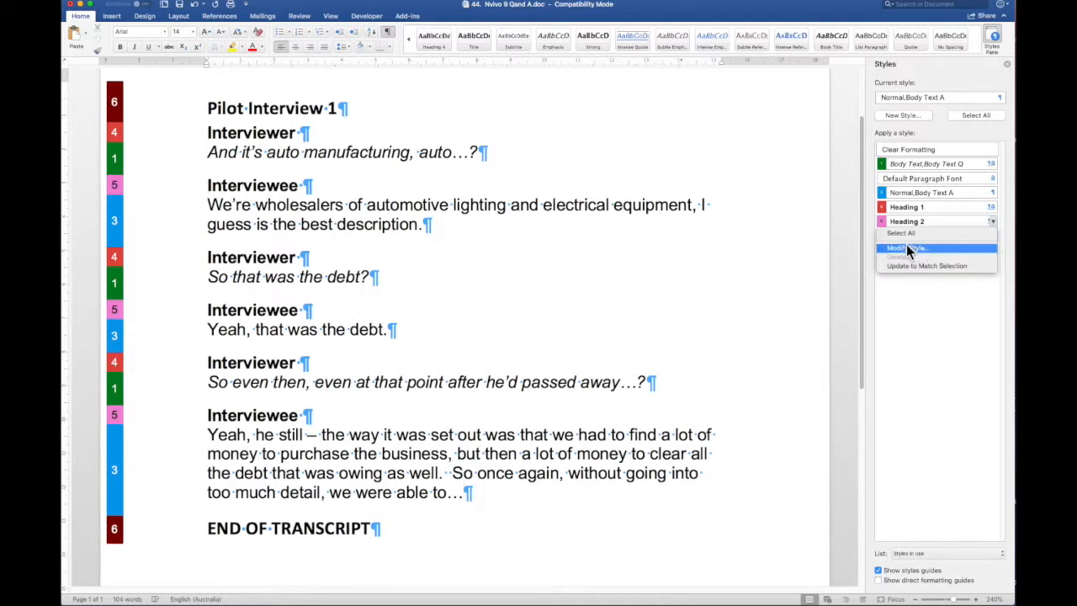
{"action": "left_click", "coordinate": [907, 248]}
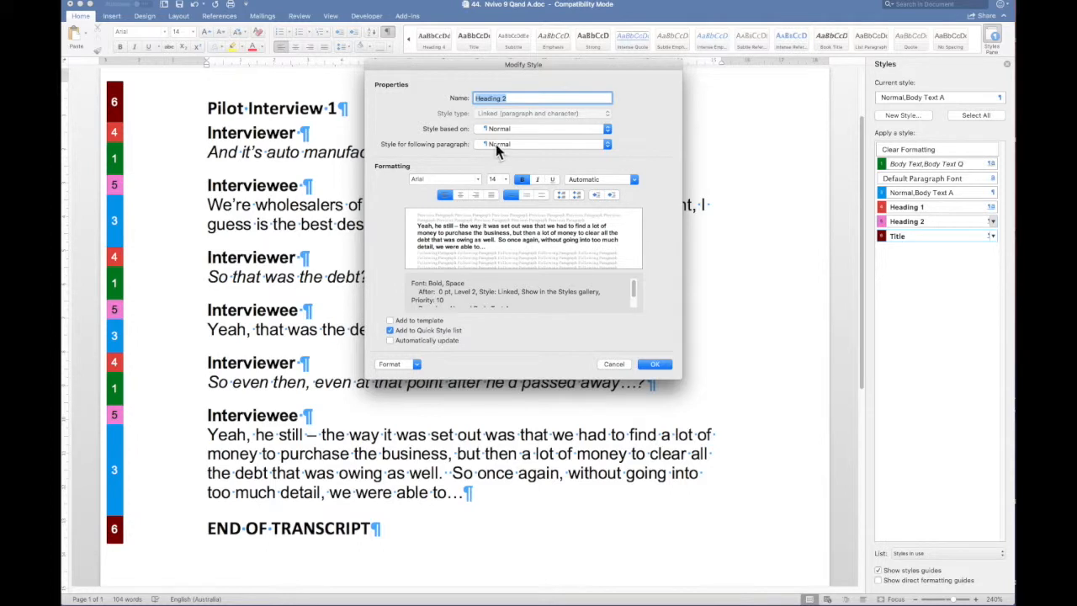
{"action": "left_click", "coordinate": [655, 363]}
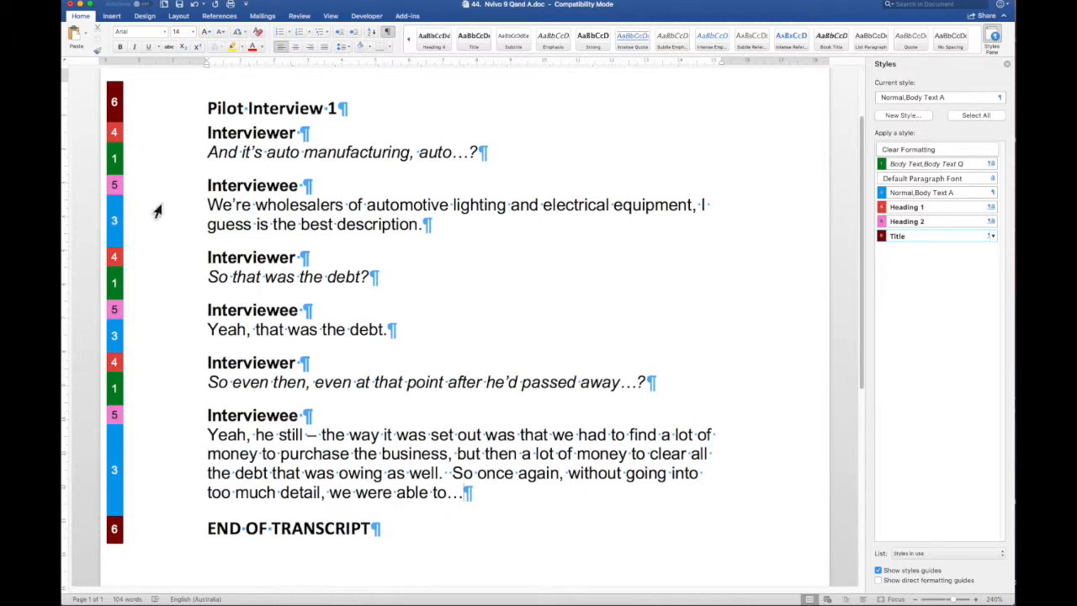
Modify the Normal,Body Text A style so Heading 1 is its following-paragraph style
{"action": "left_click", "coordinate": [993, 194]}
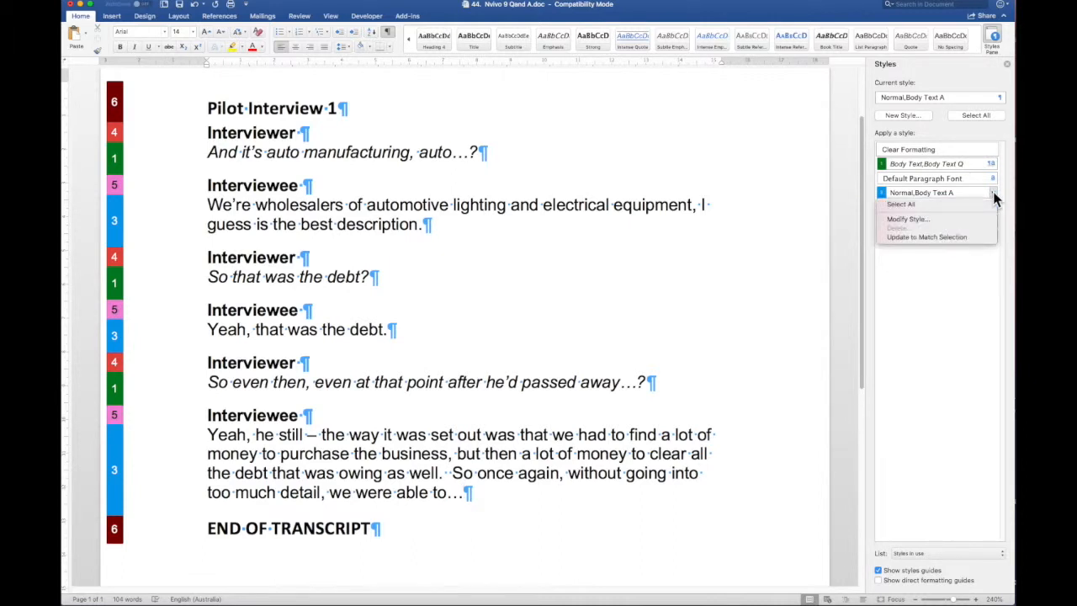
{"action": "left_click", "coordinate": [912, 220]}
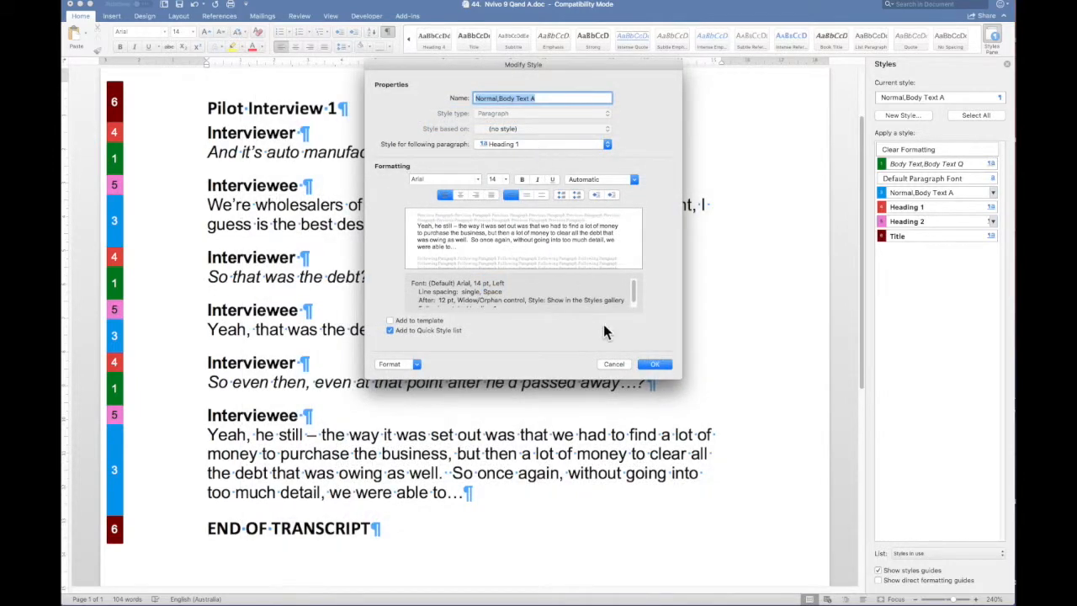
{"action": "left_click", "coordinate": [655, 364]}
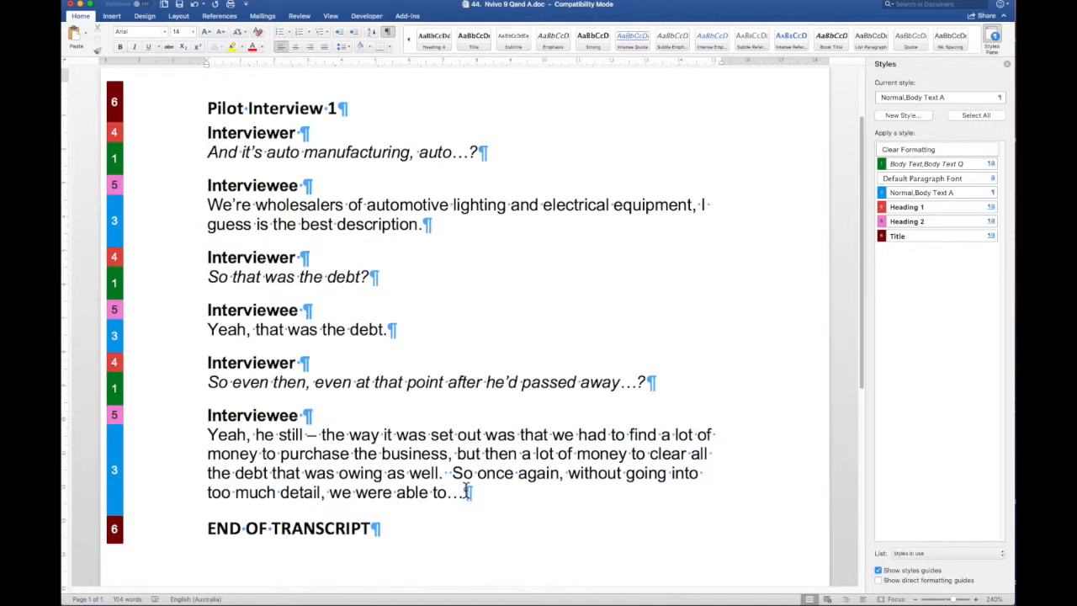
Add four paragraphs after 'able to…' that cycle Heading 1, Body Text Q, Heading 2 and Body Text A
{"action": "key", "text": "Return"}
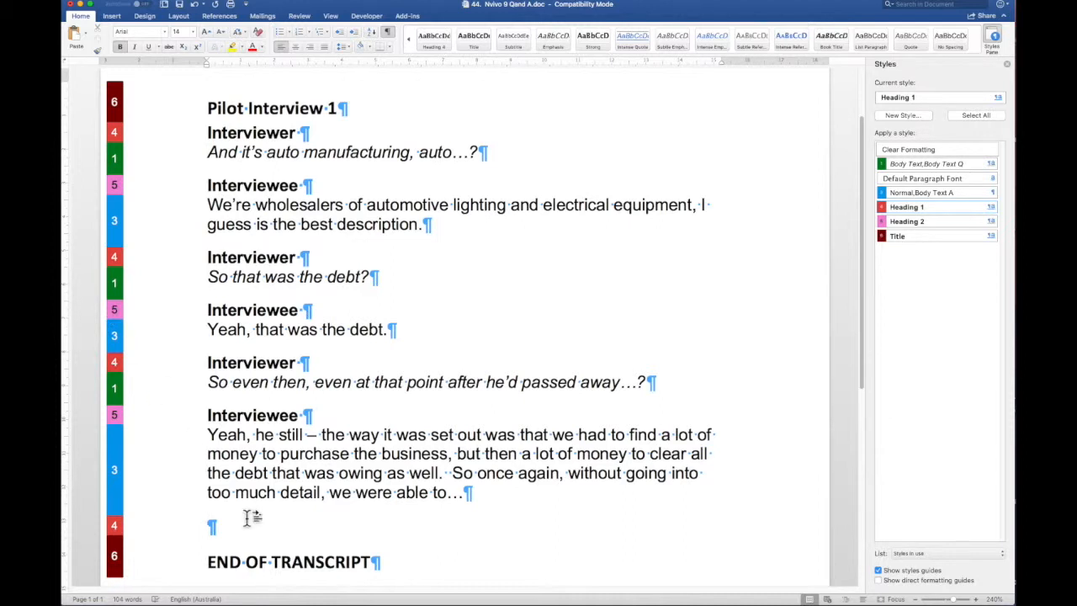
{"action": "key", "text": "Return"}
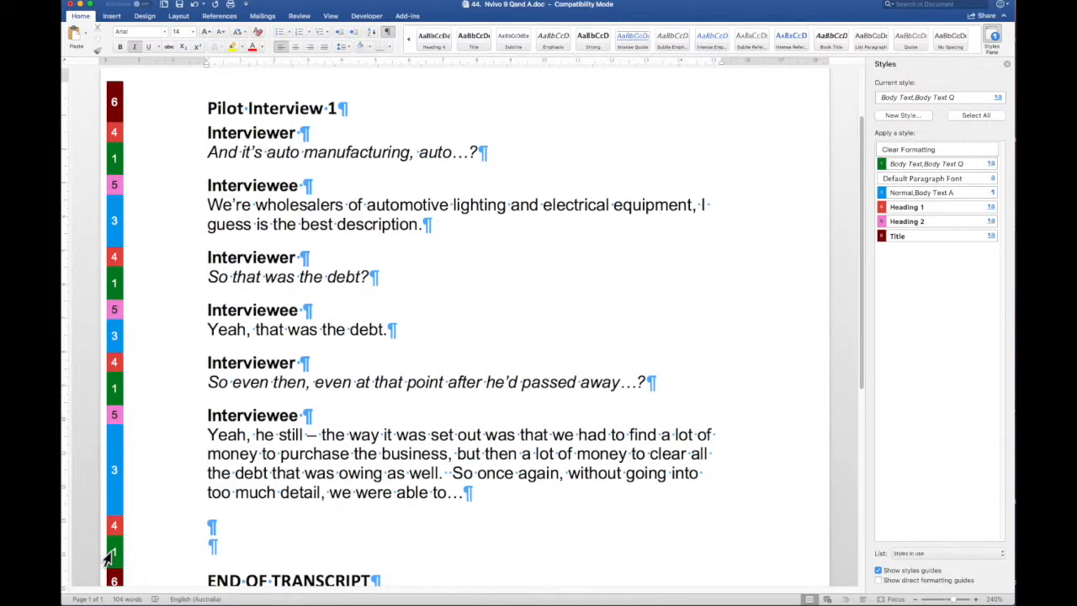
{"action": "key", "text": "Return"}
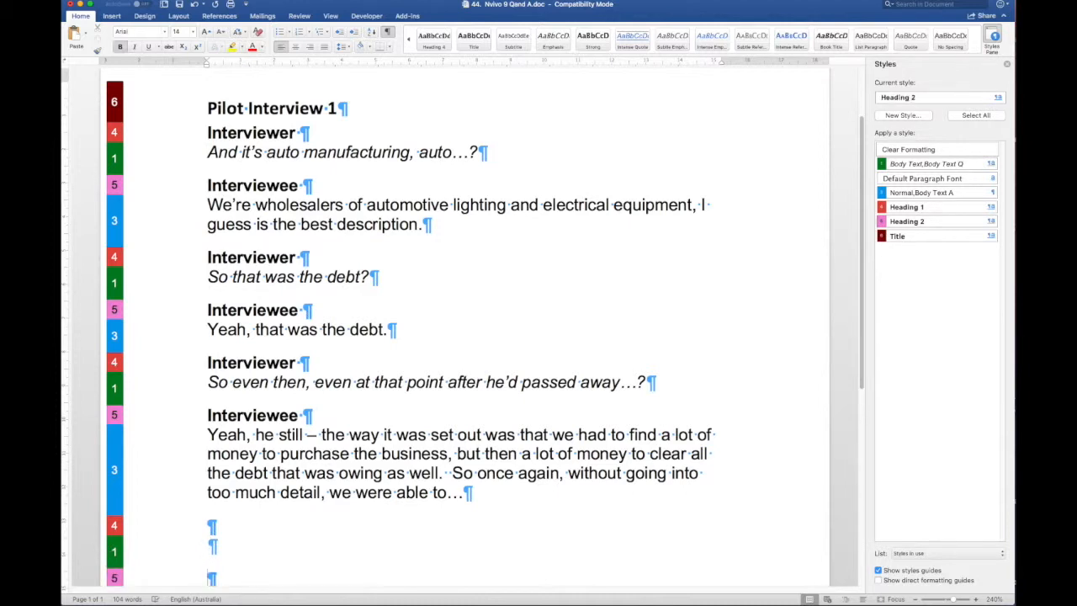
{"action": "scroll", "coordinate": [117, 521], "scroll_direction": "down", "scroll_amount": 1}
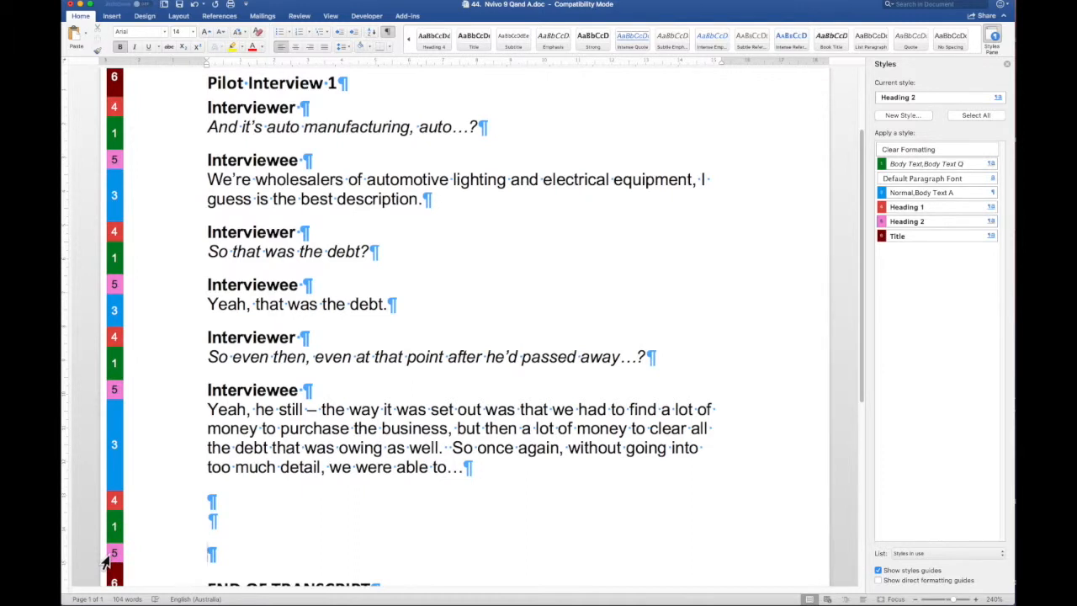
{"action": "key", "text": "Return"}
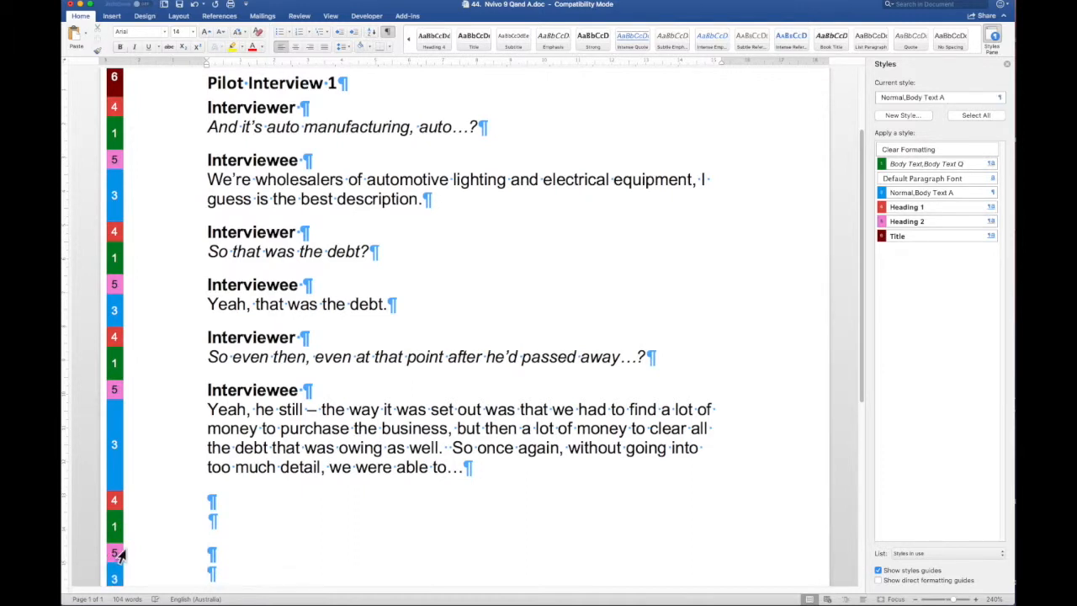
{"action": "scroll", "coordinate": [104, 562], "scroll_direction": "down", "scroll_amount": 3}
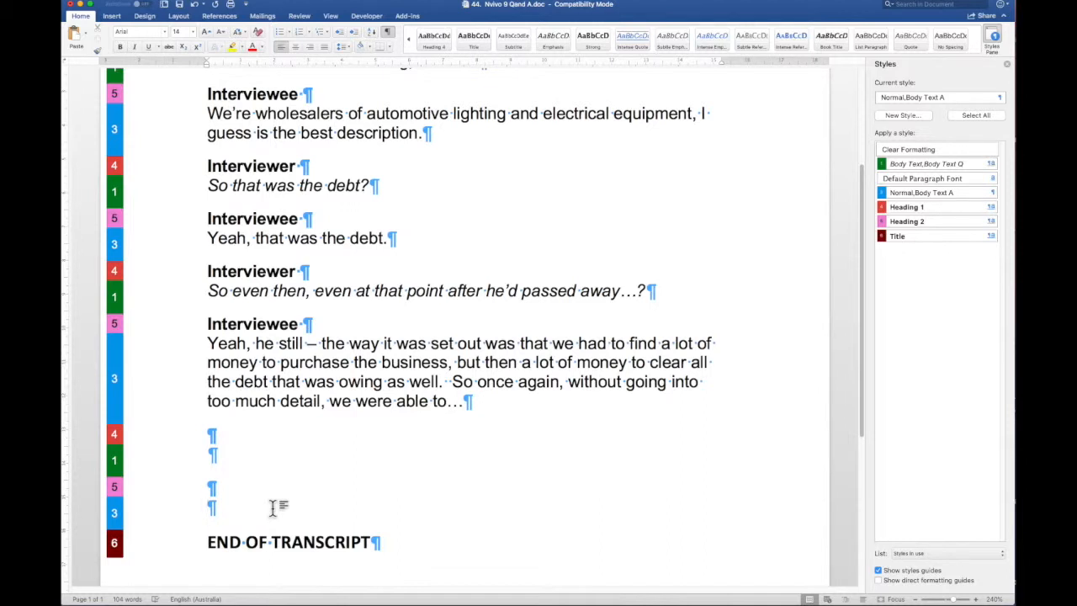
{"action": "scroll", "coordinate": [401, 409], "scroll_direction": "up", "scroll_amount": 4}
{"action": "scroll", "coordinate": [404, 404], "scroll_direction": "down", "scroll_amount": 5}
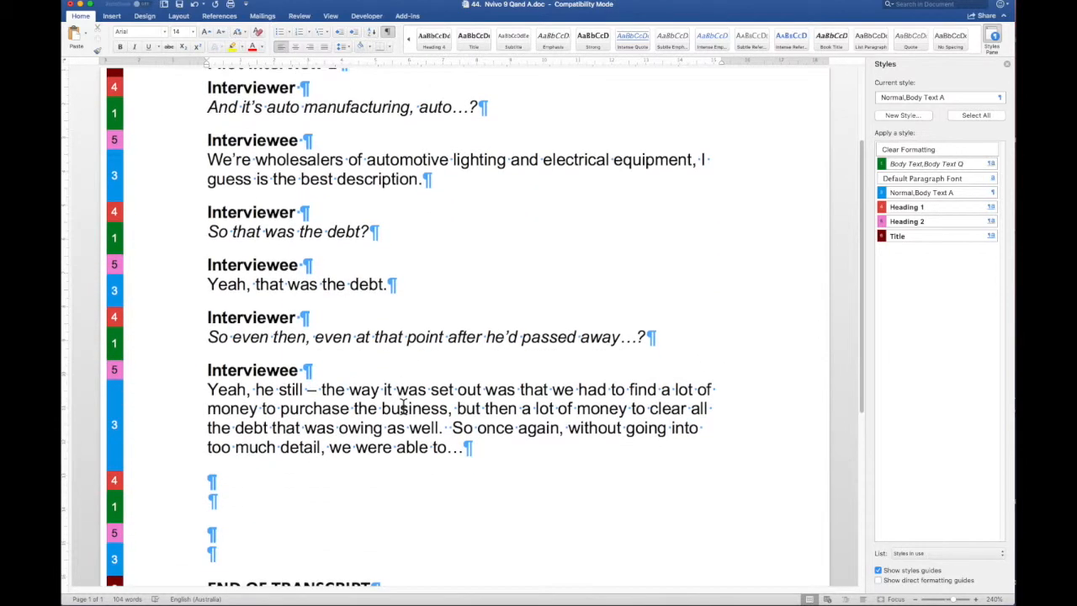
{"action": "scroll", "coordinate": [419, 399], "scroll_direction": "down", "scroll_amount": 3}
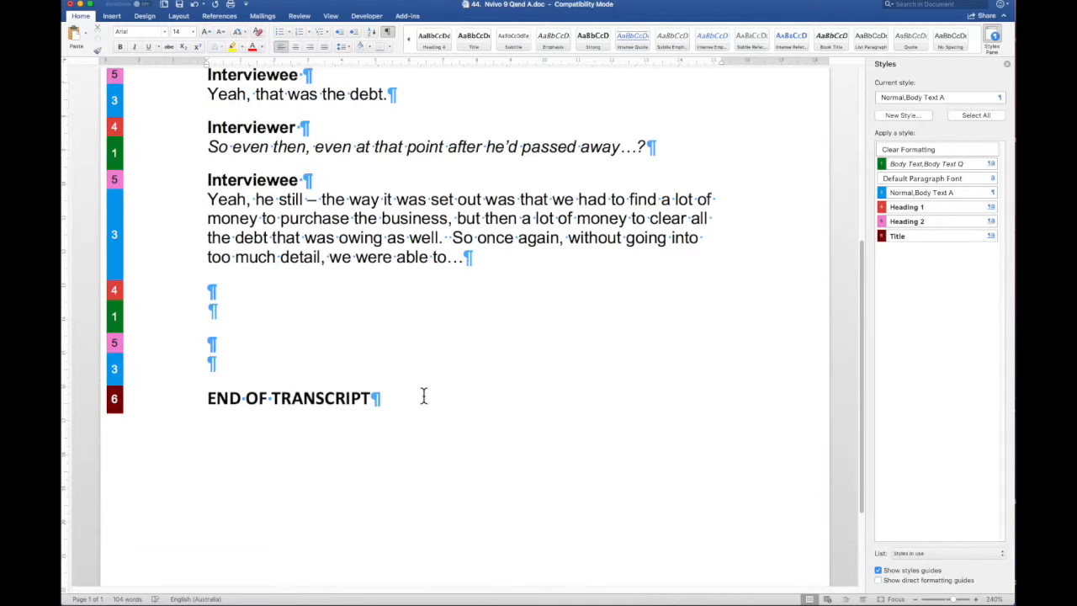
{"action": "scroll", "coordinate": [424, 396], "scroll_direction": "up", "scroll_amount": 5}
{"action": "scroll", "coordinate": [424, 396], "scroll_direction": "down", "scroll_amount": 3}
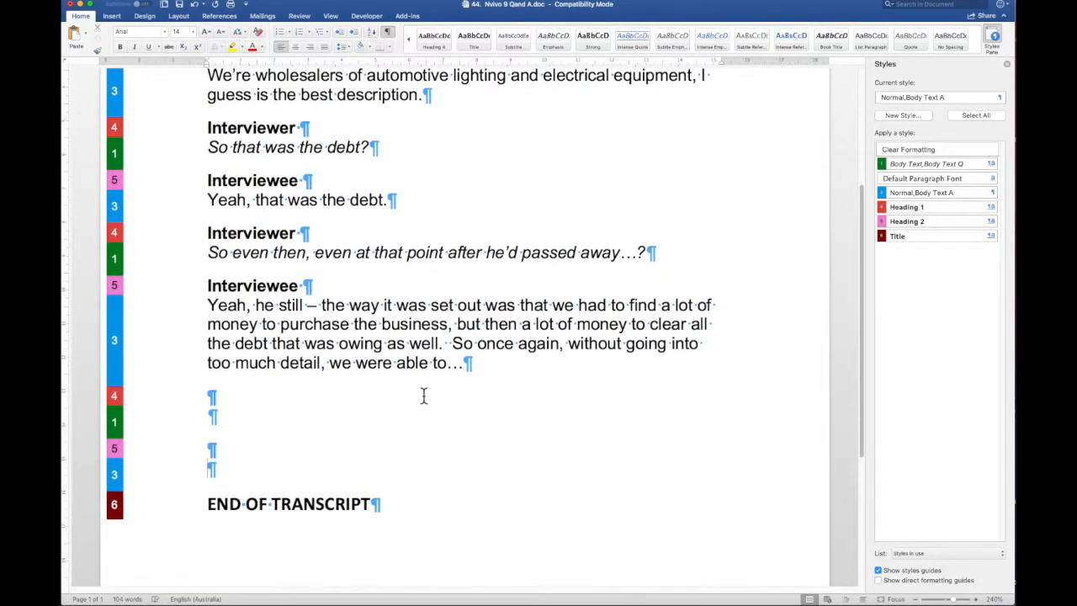
{"action": "scroll", "coordinate": [424, 396], "scroll_direction": "up", "scroll_amount": 5}
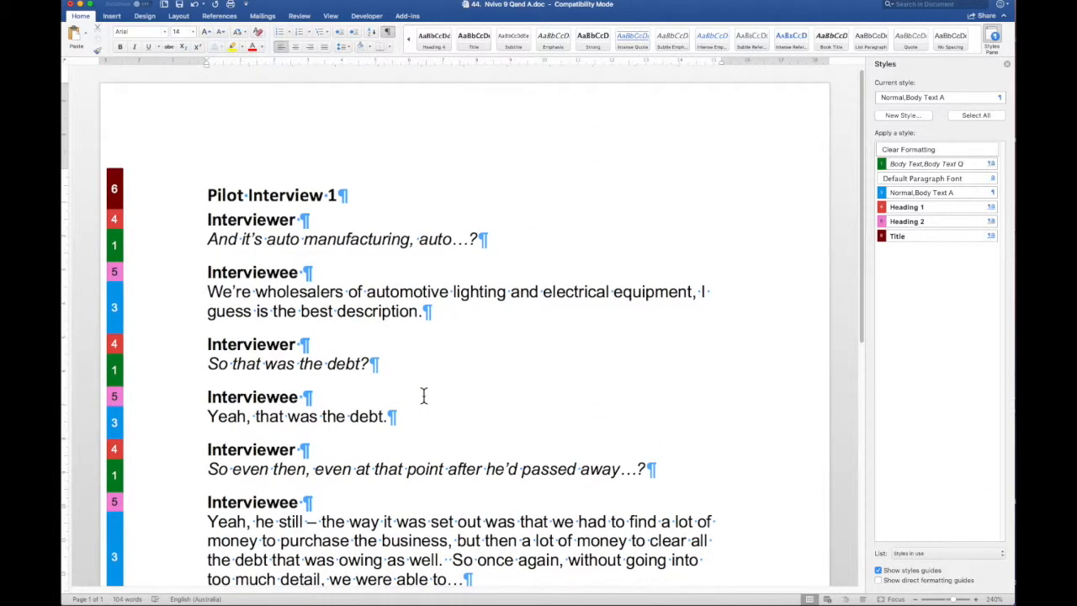
{"action": "scroll", "coordinate": [424, 396], "scroll_direction": "down", "scroll_amount": 2}
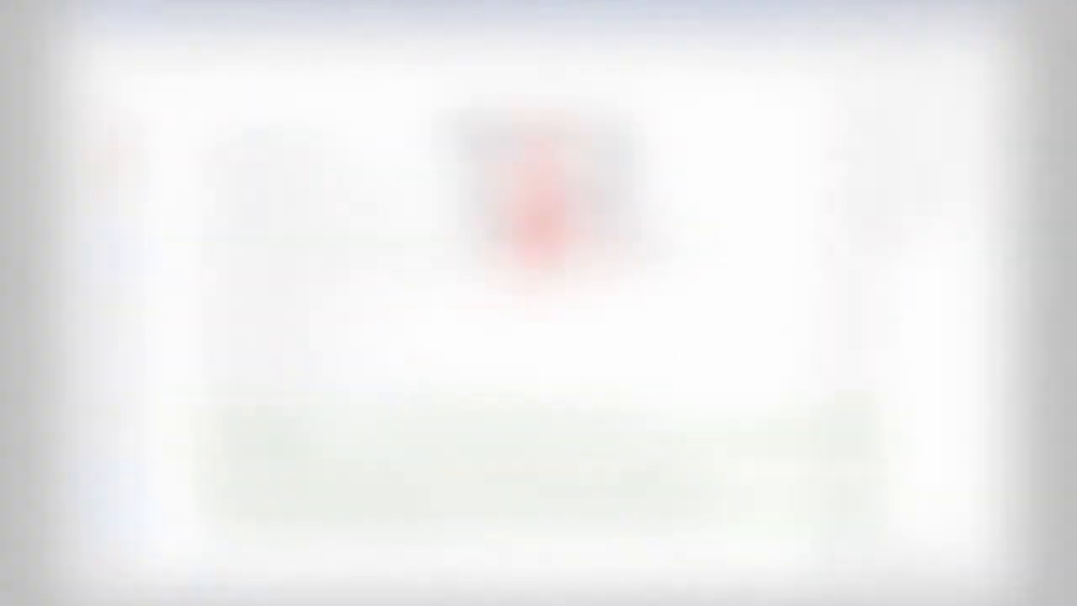